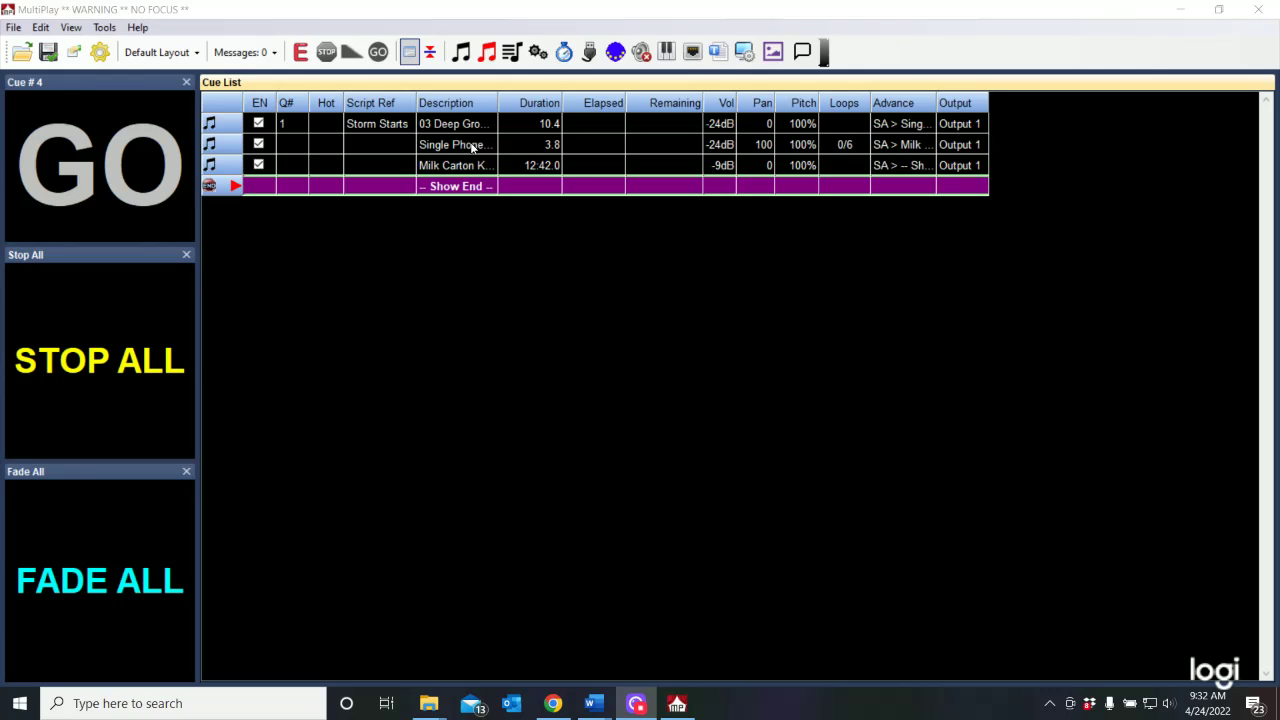
- Select the Single Phone Ring cue in the cue list
click(473, 147)
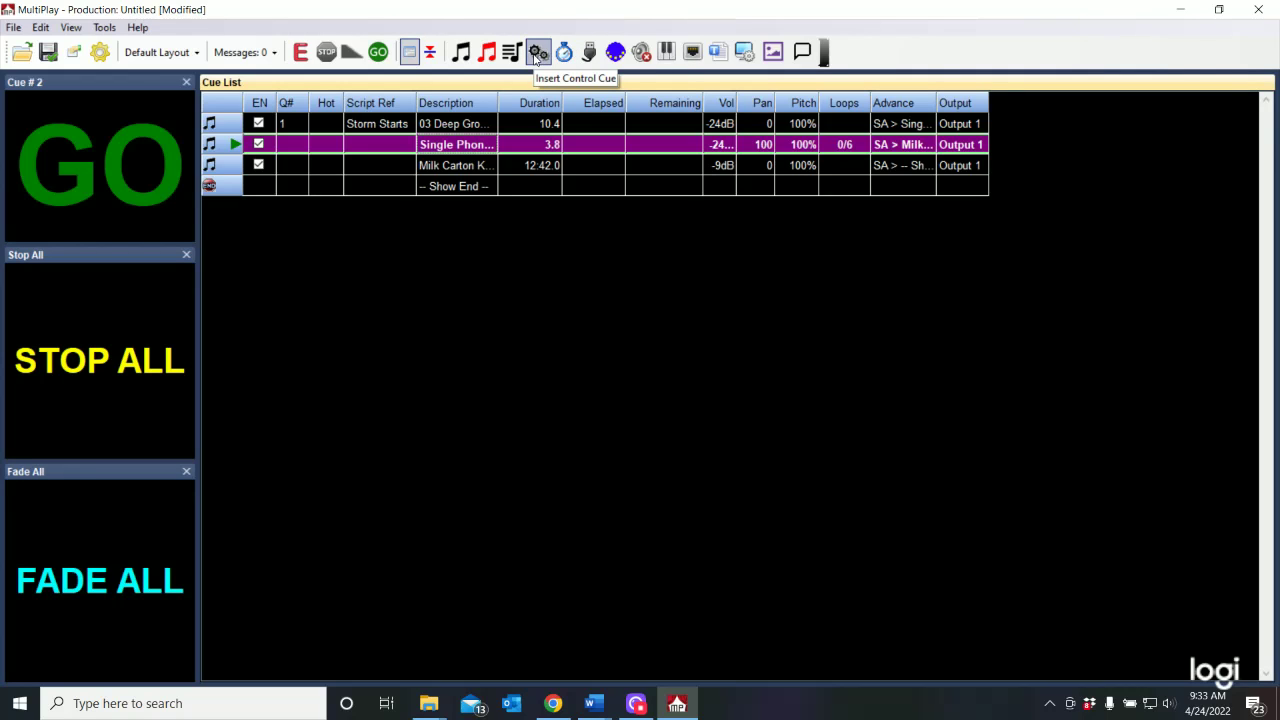
- Insert a control cue after the phone ring and describe it 'Stops Phone Ring'
click(537, 52)
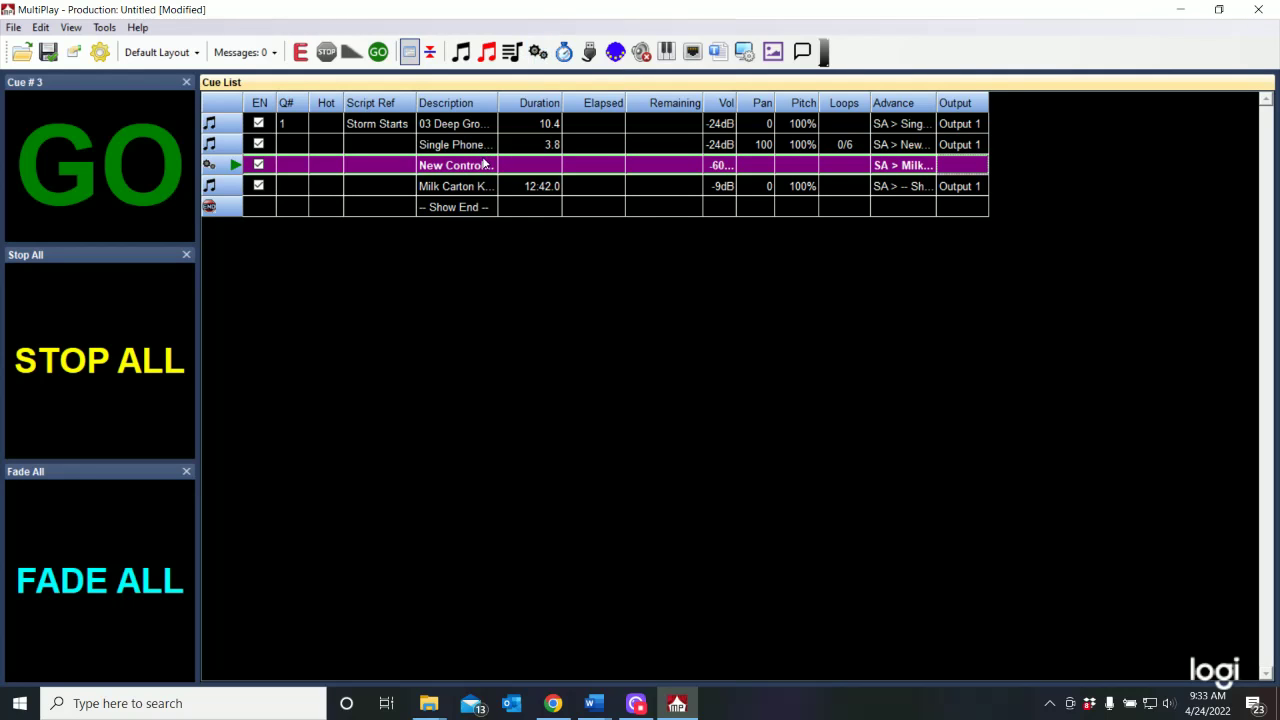
mouse_move(452, 170)
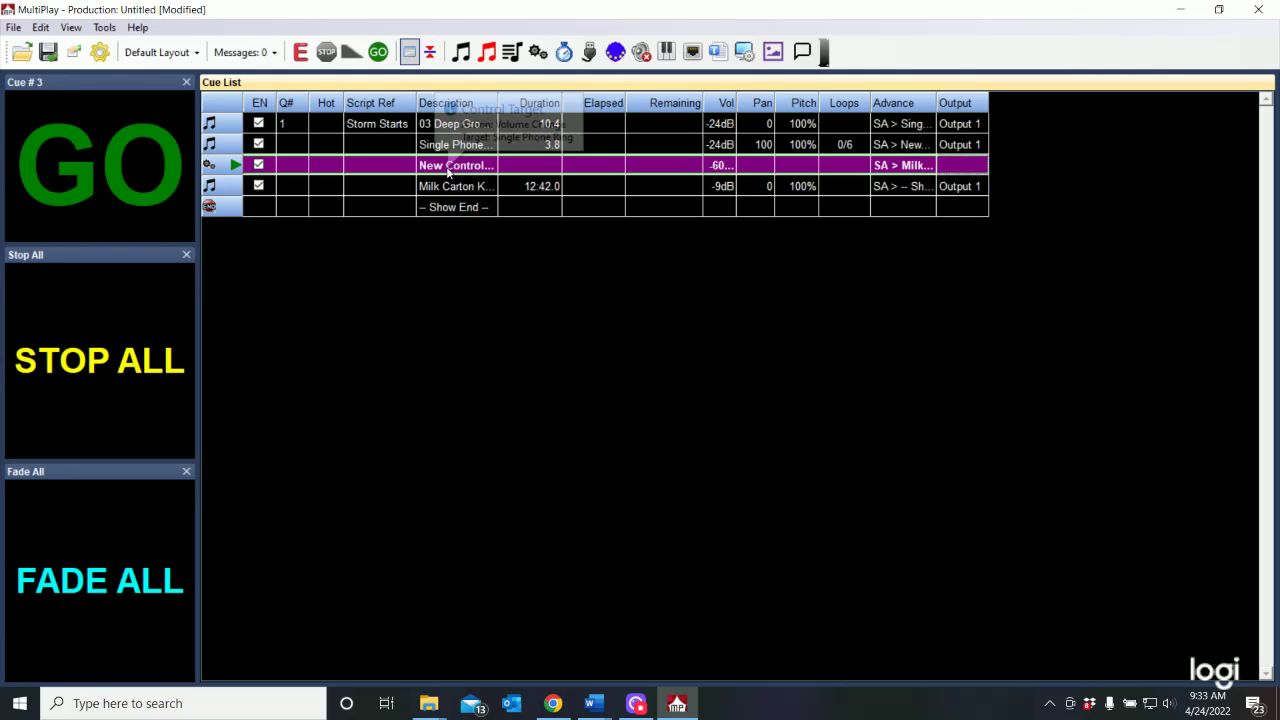
right_click(450, 172)
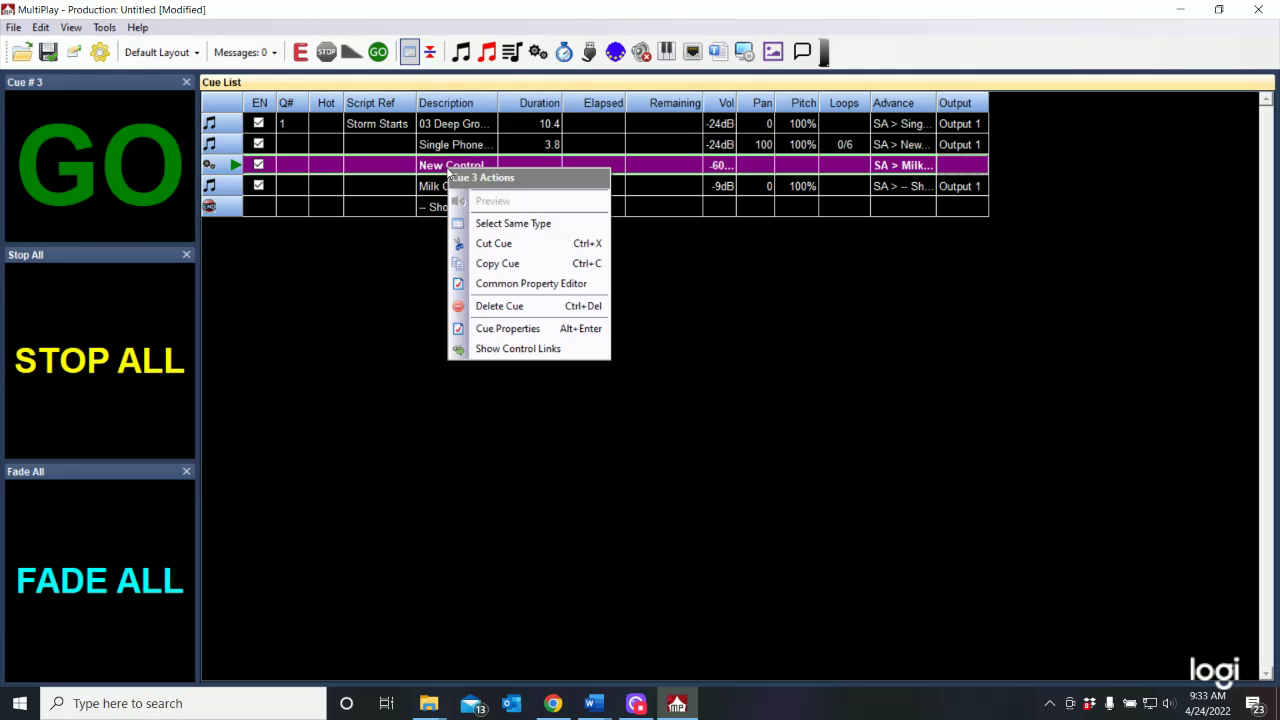
click(538, 330)
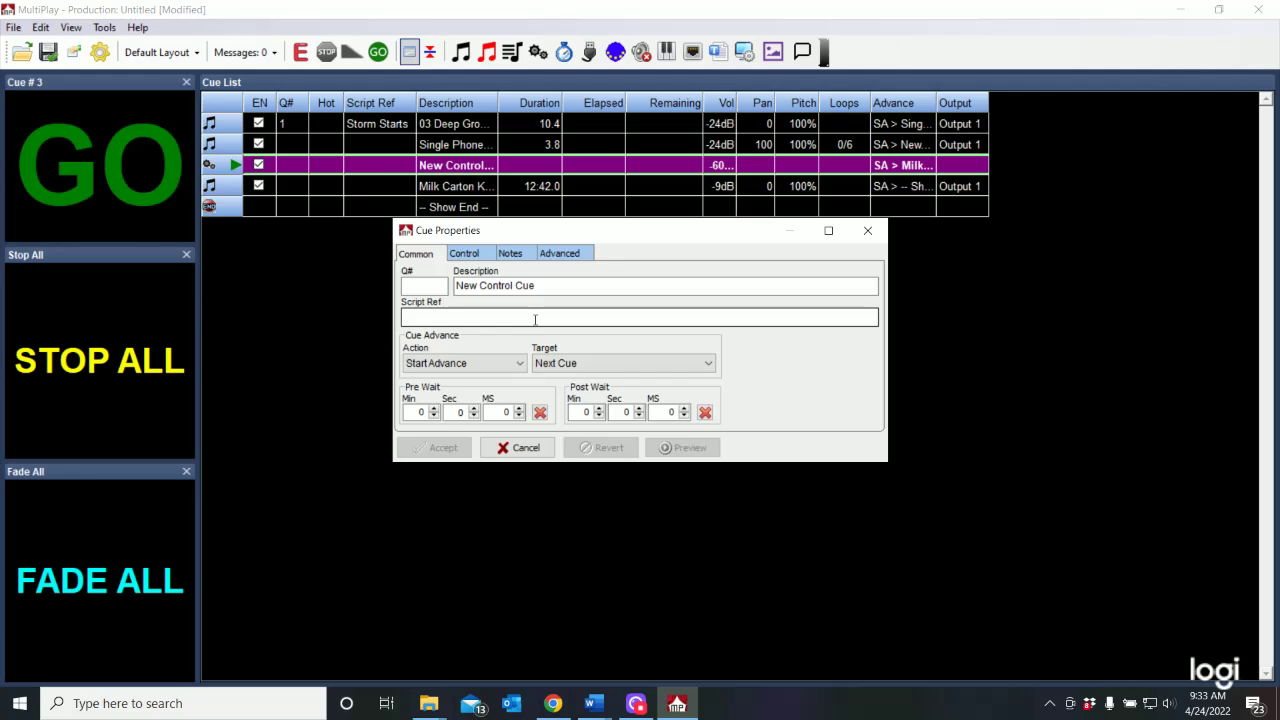
click(562, 287)
key(Home)
key(shift+Right)
key(shift+Right)
key(shift+Right)
key(shift+Right)
key(shift+Right)
key(shift+Right)
key(shift+Right)
key(shift+Right)
key(shift+Right)
key(shift+Right)
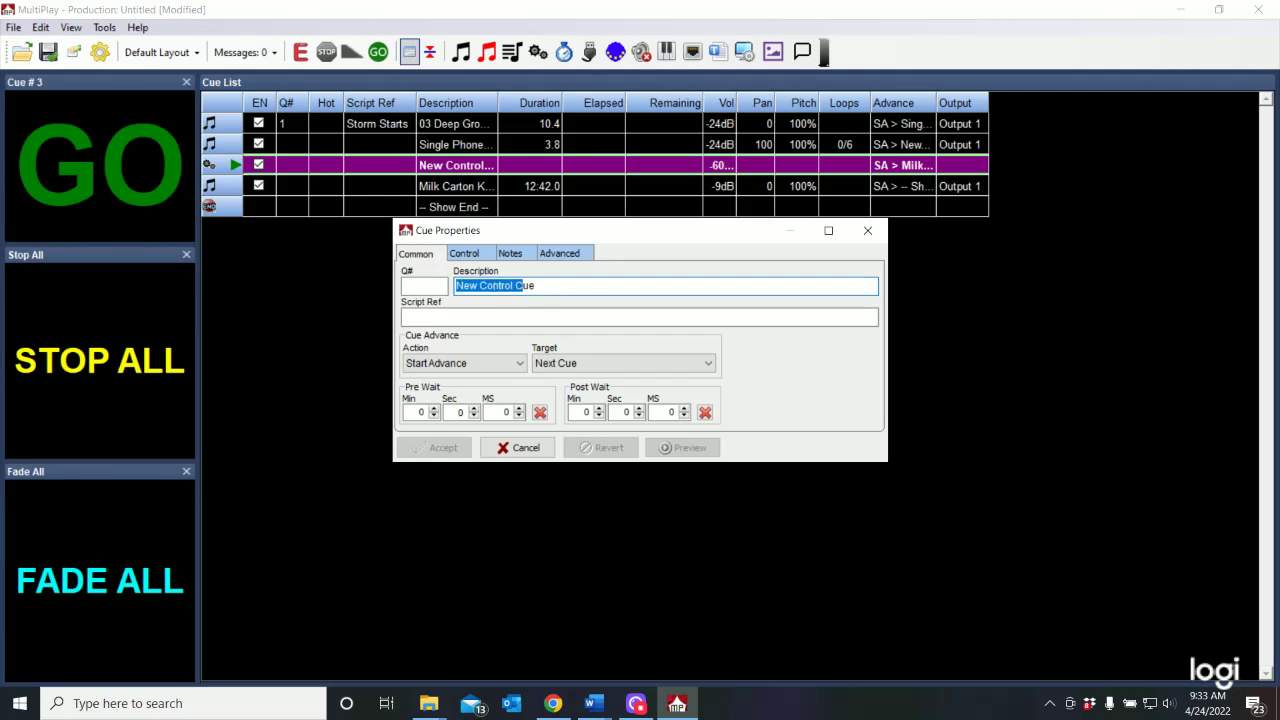
key(shift+End)
text(Stops )
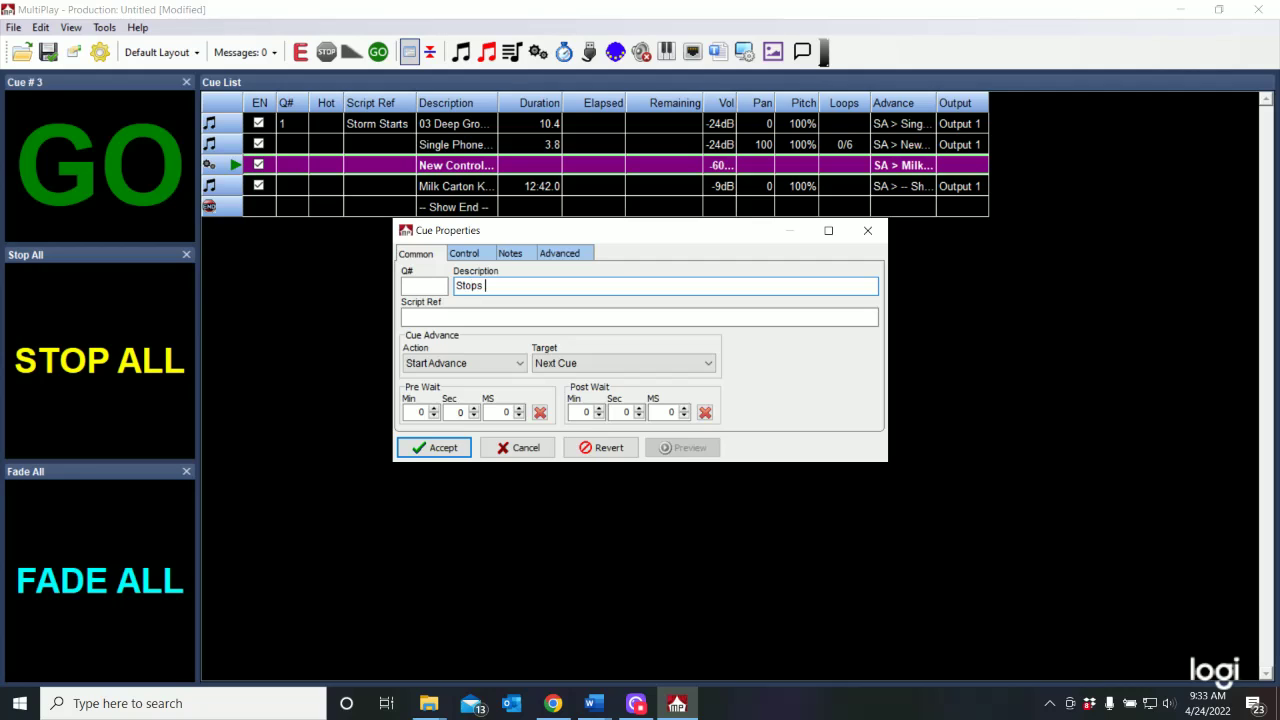
text(Phone Ring)
- Set the control cue's advance action to End Advance and its Q# to 3
click(428, 363)
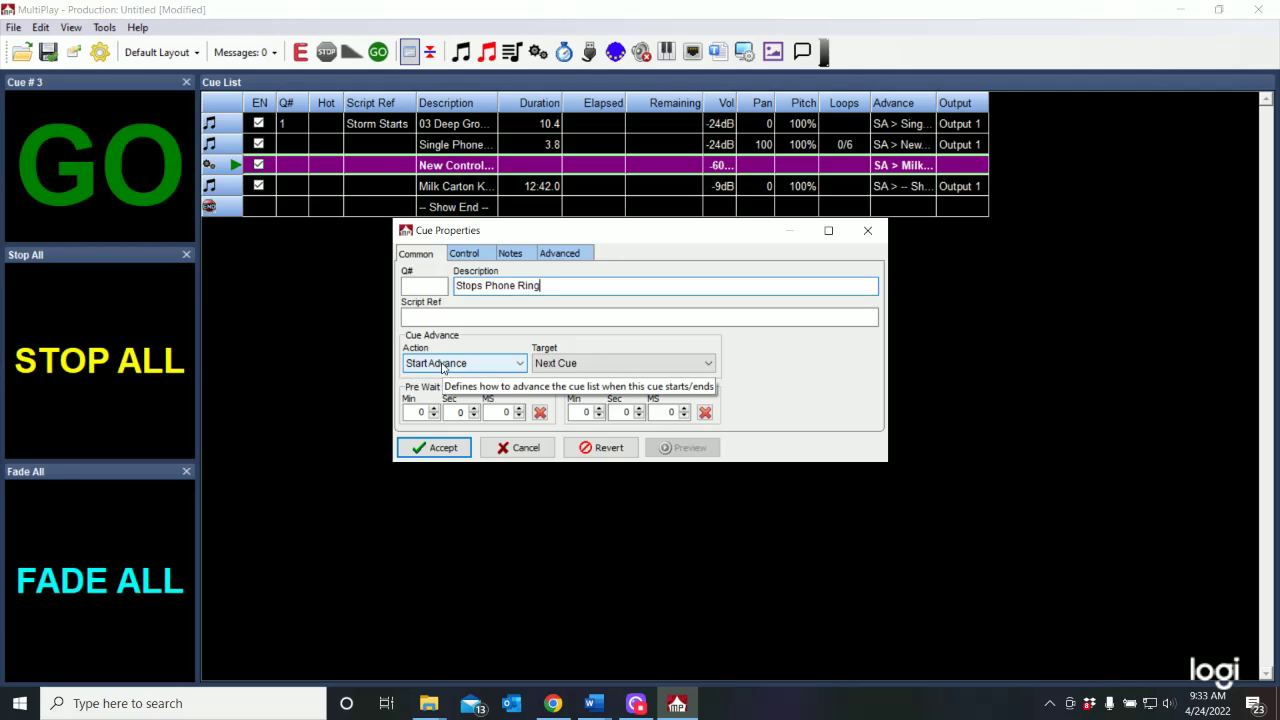
click(516, 365)
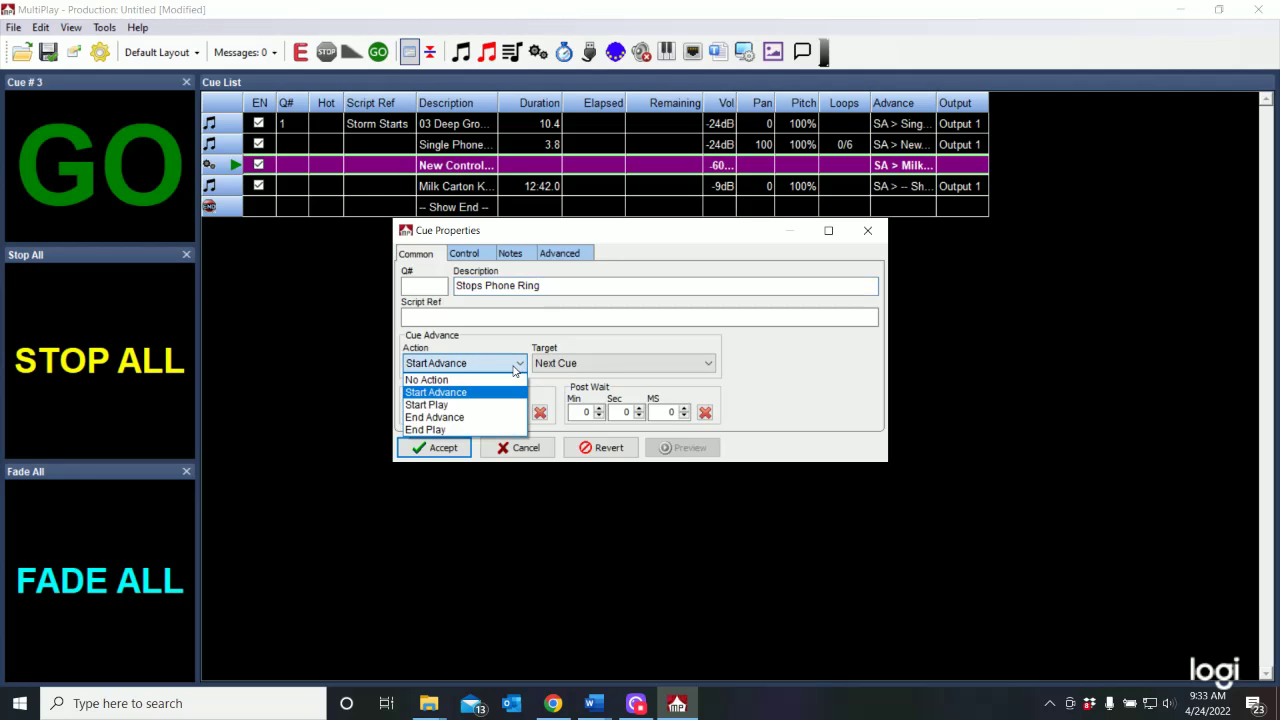
click(420, 418)
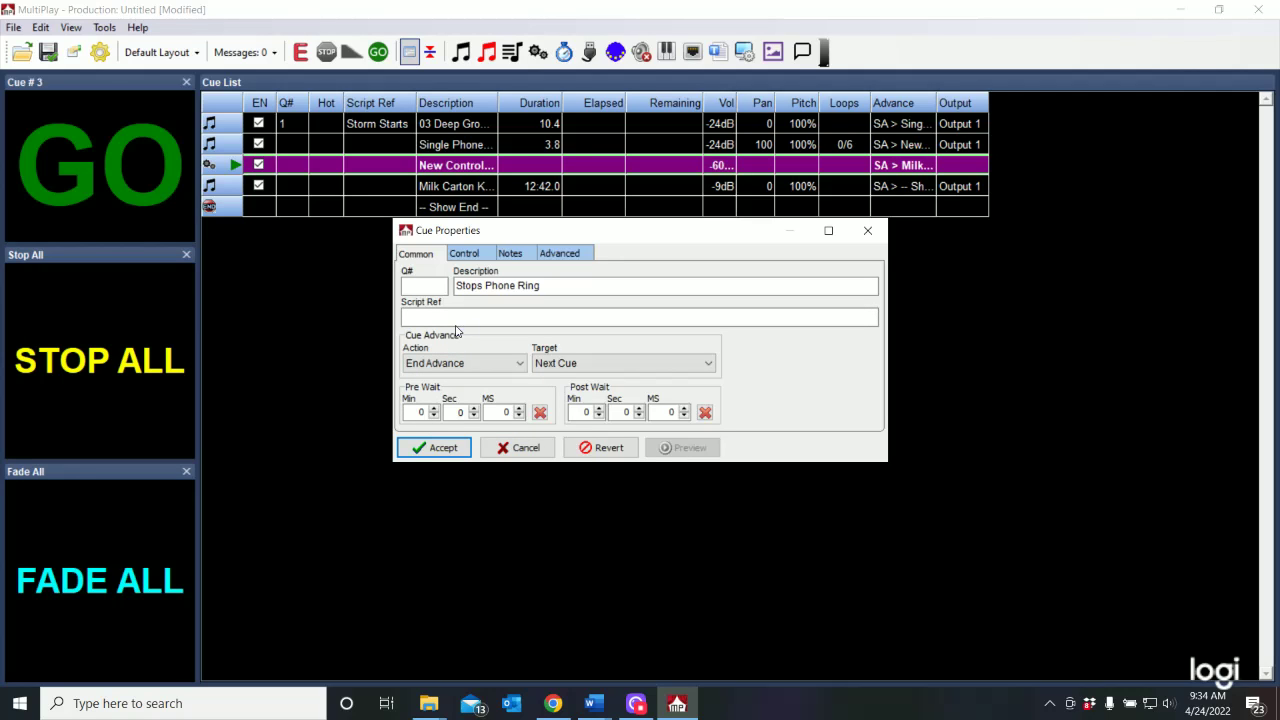
click(419, 285)
text(3)
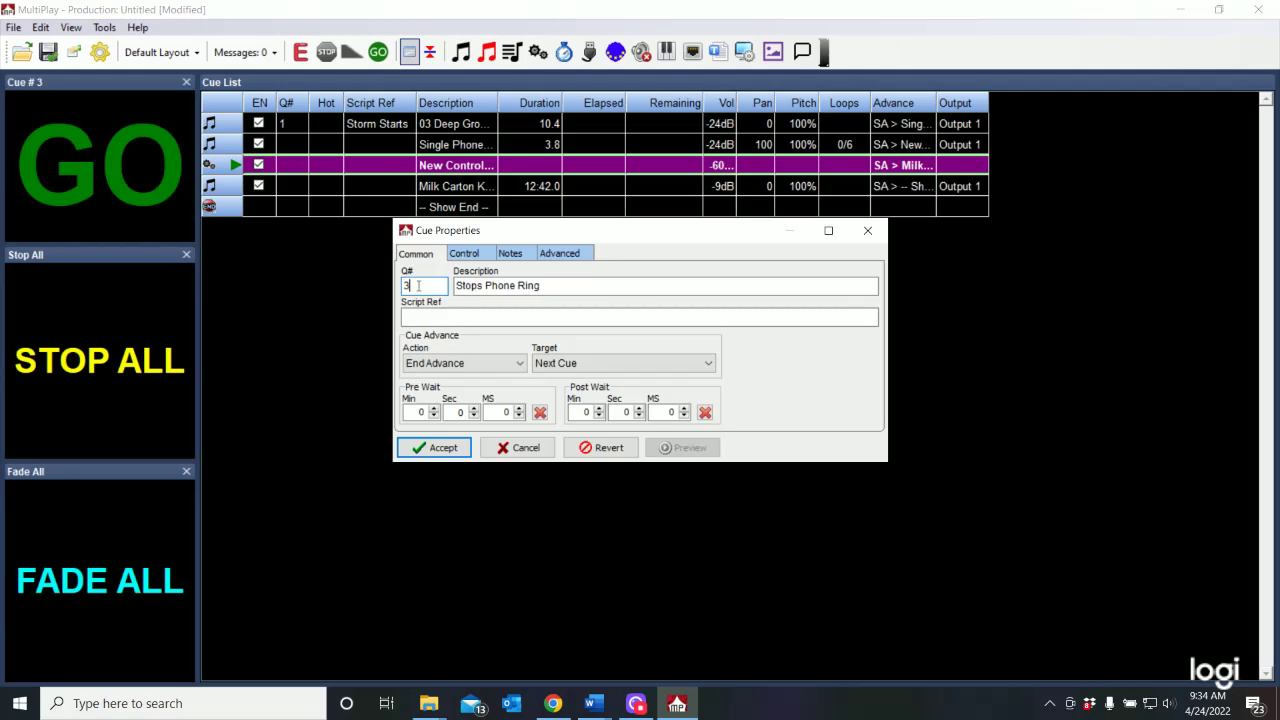
- Accept control cue 3's settings, then set the Single Phone Ring cue's Q# to 2
click(431, 451)
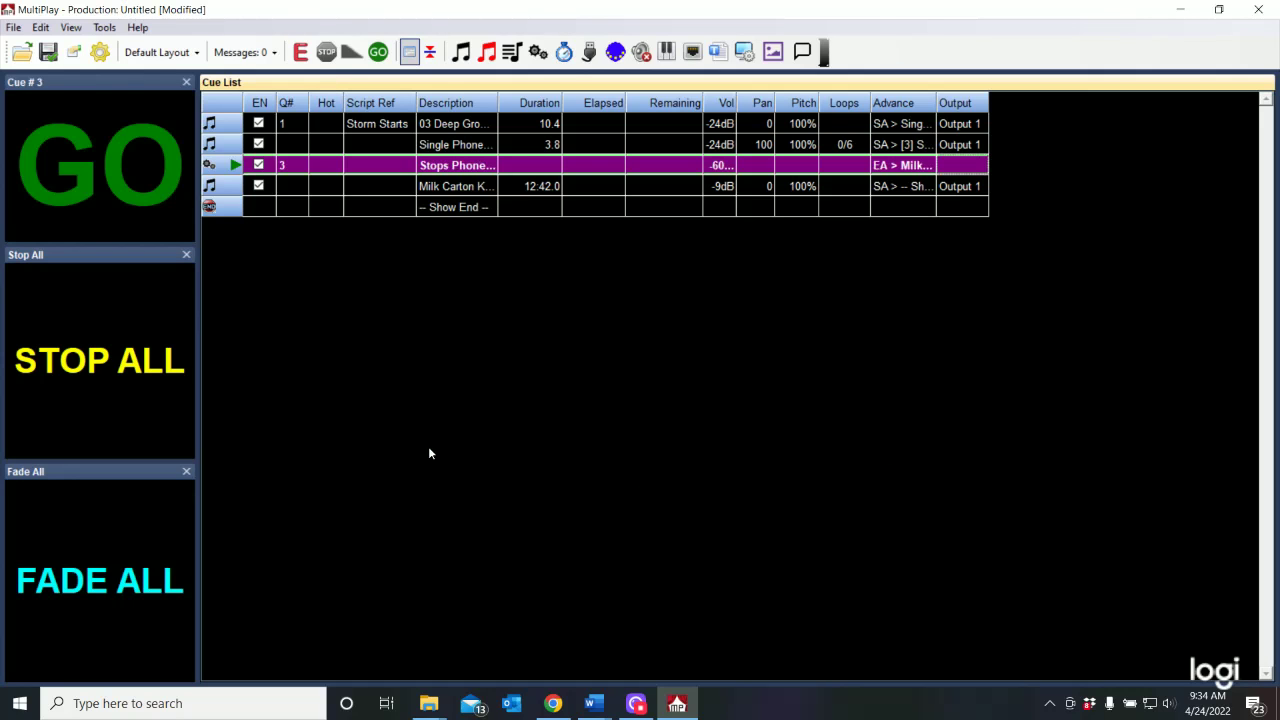
click(452, 147)
right_click(452, 152)
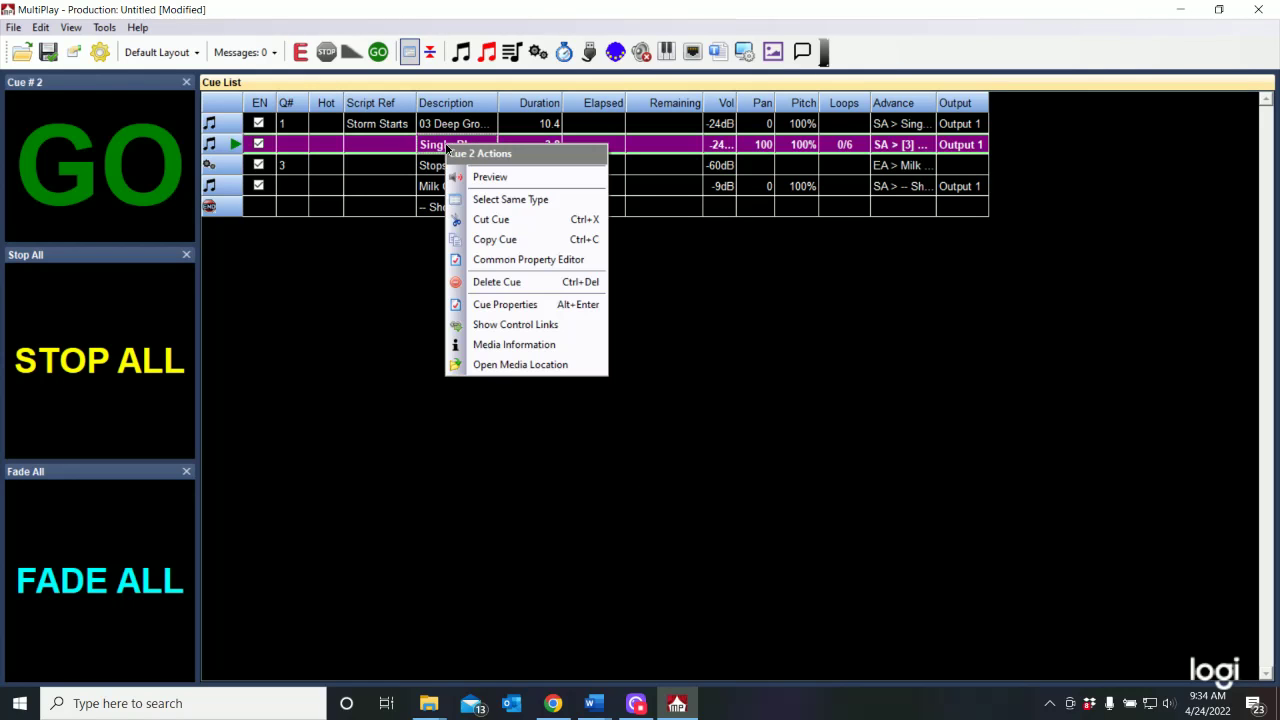
click(491, 308)
click(424, 285)
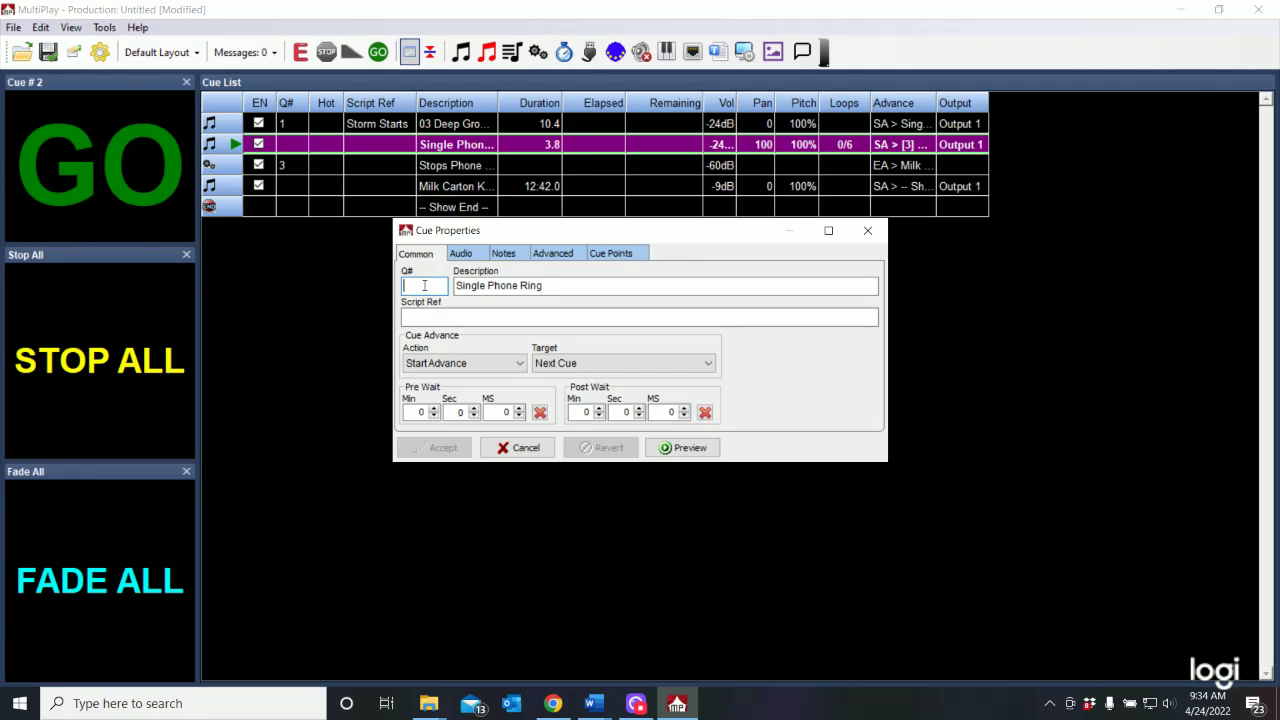
text(2)
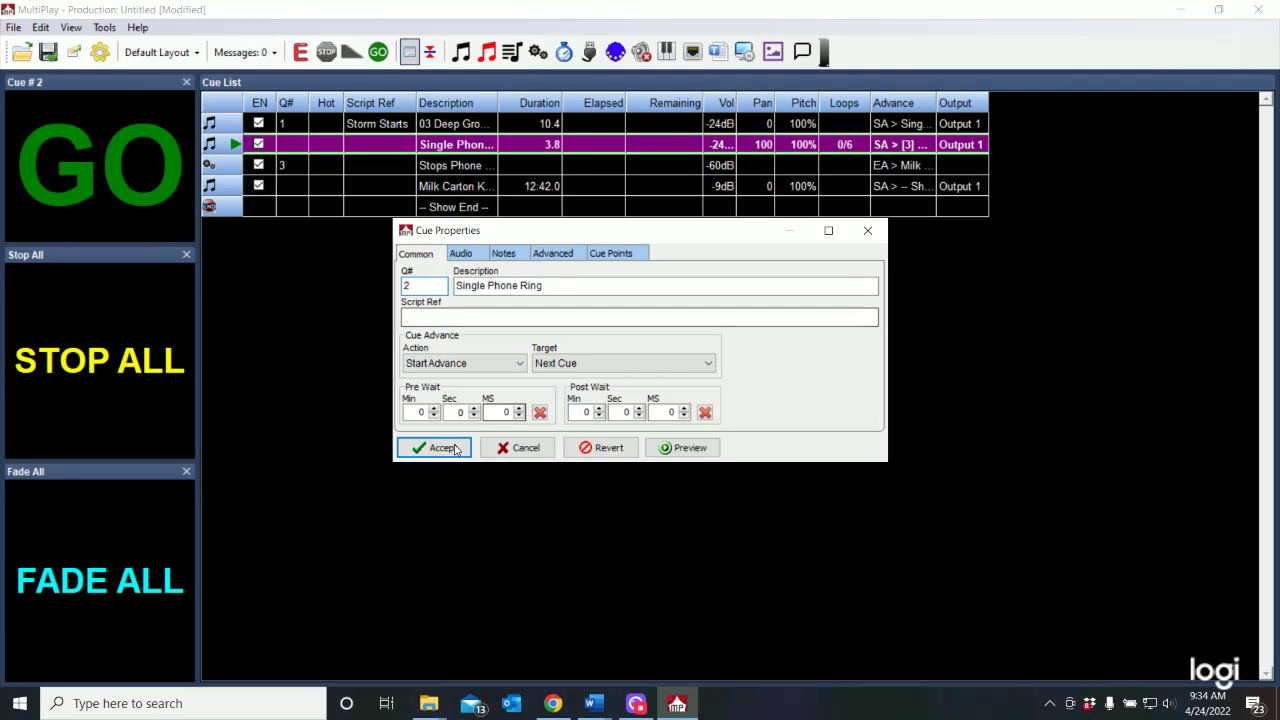
click(448, 449)
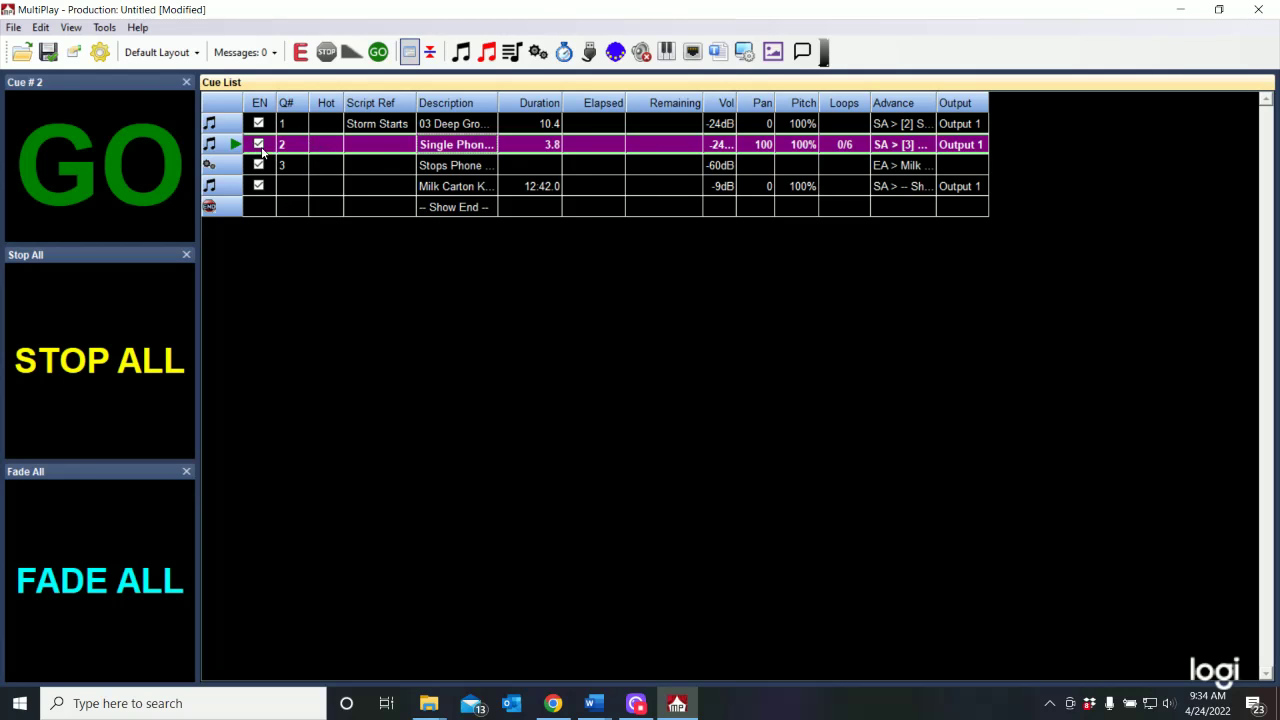
mouse_move(482, 147)
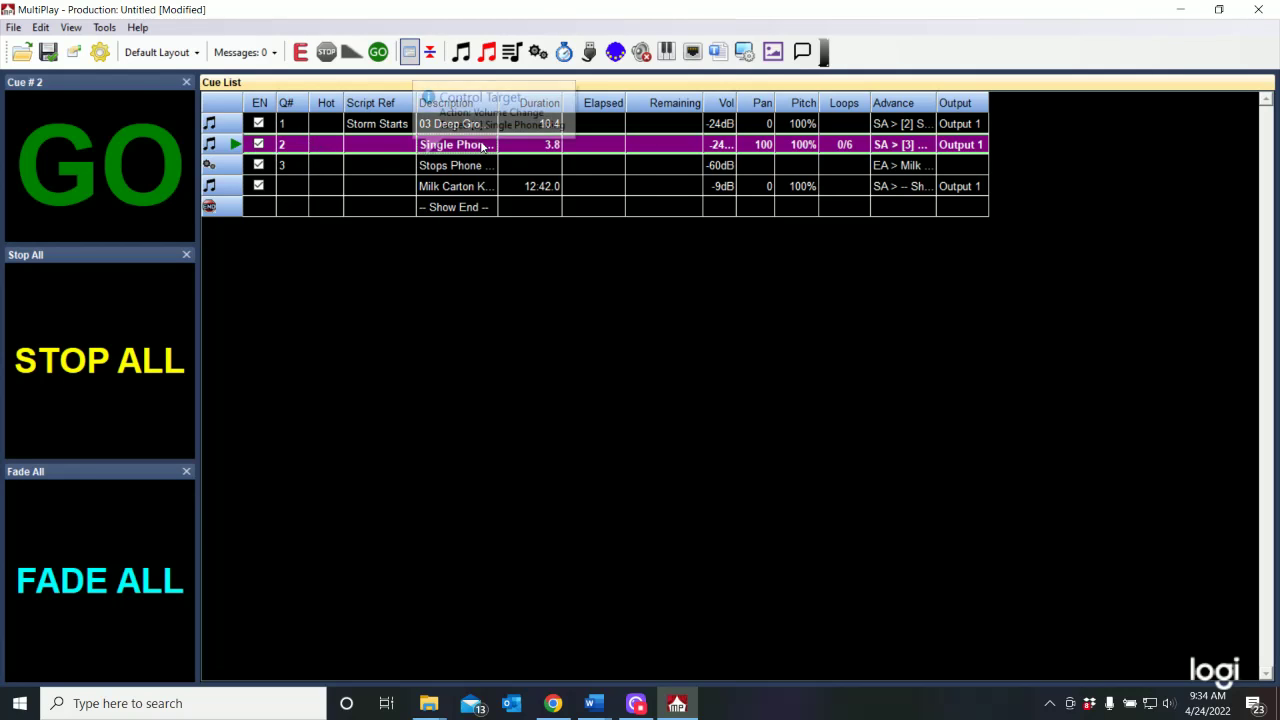
- Play the phone ring cue, fire cue 3 to stop it, and review cue 3's properties
click(141, 190)
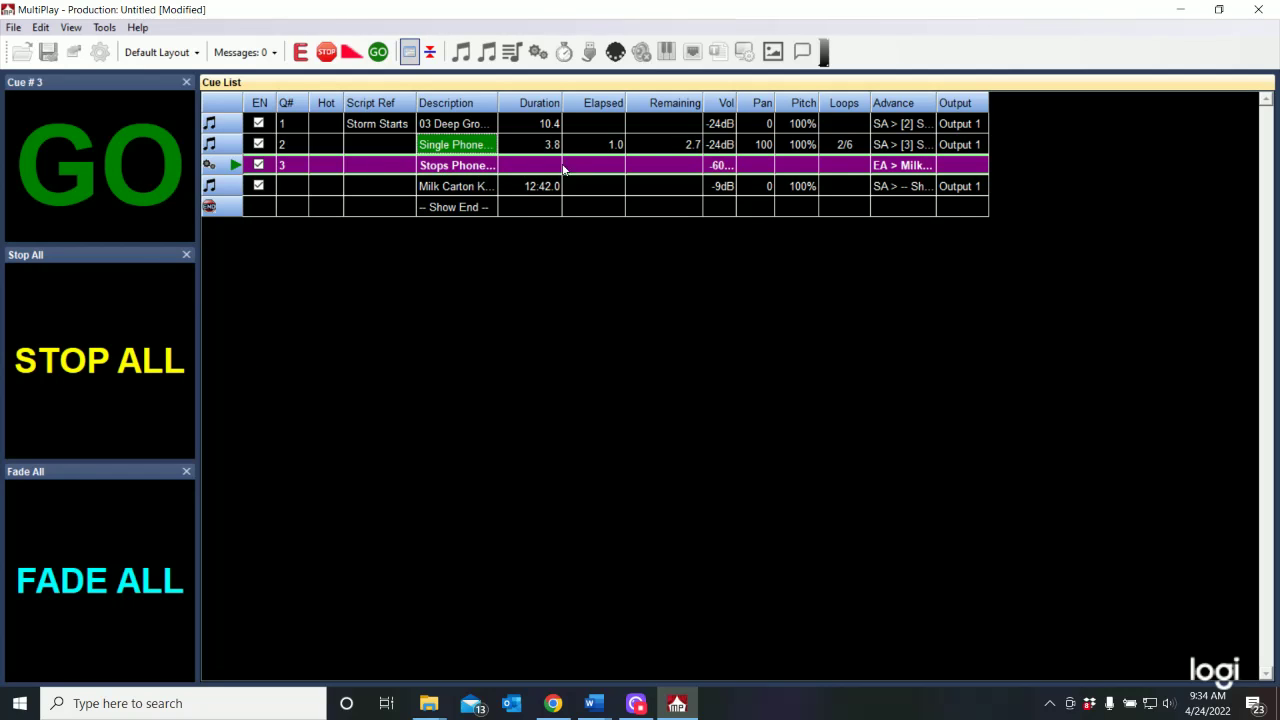
click(125, 182)
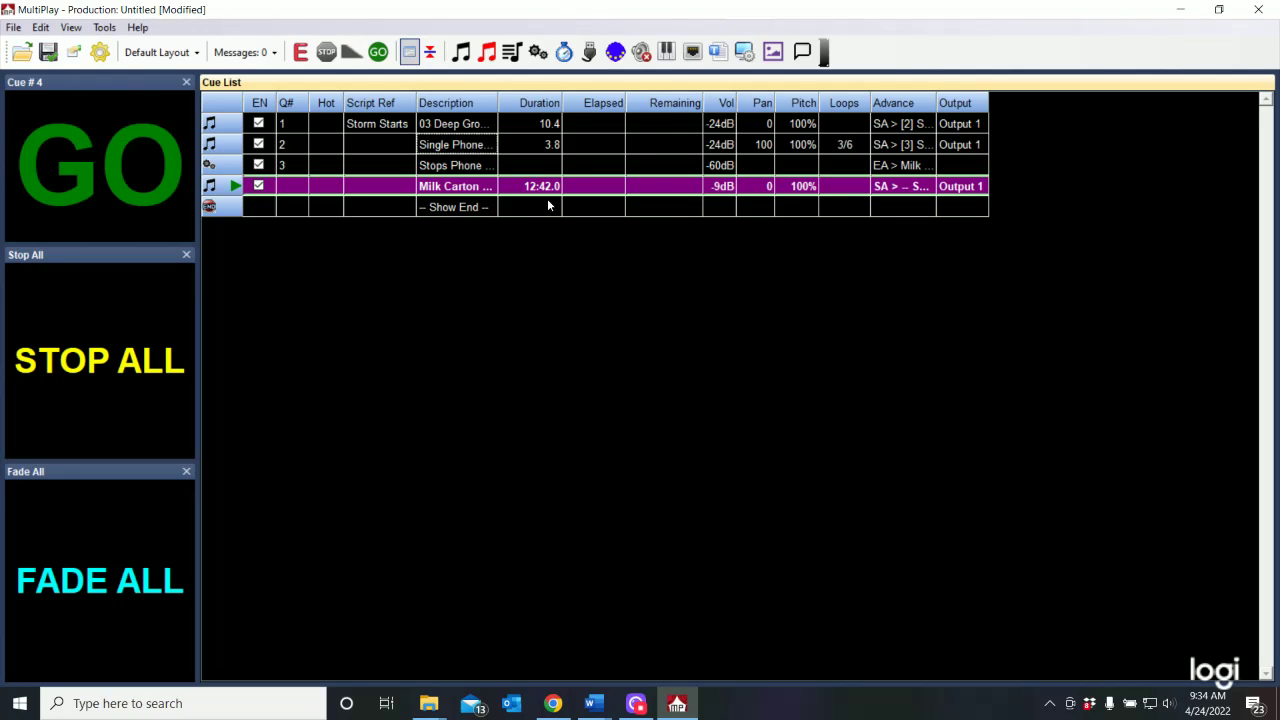
click(476, 167)
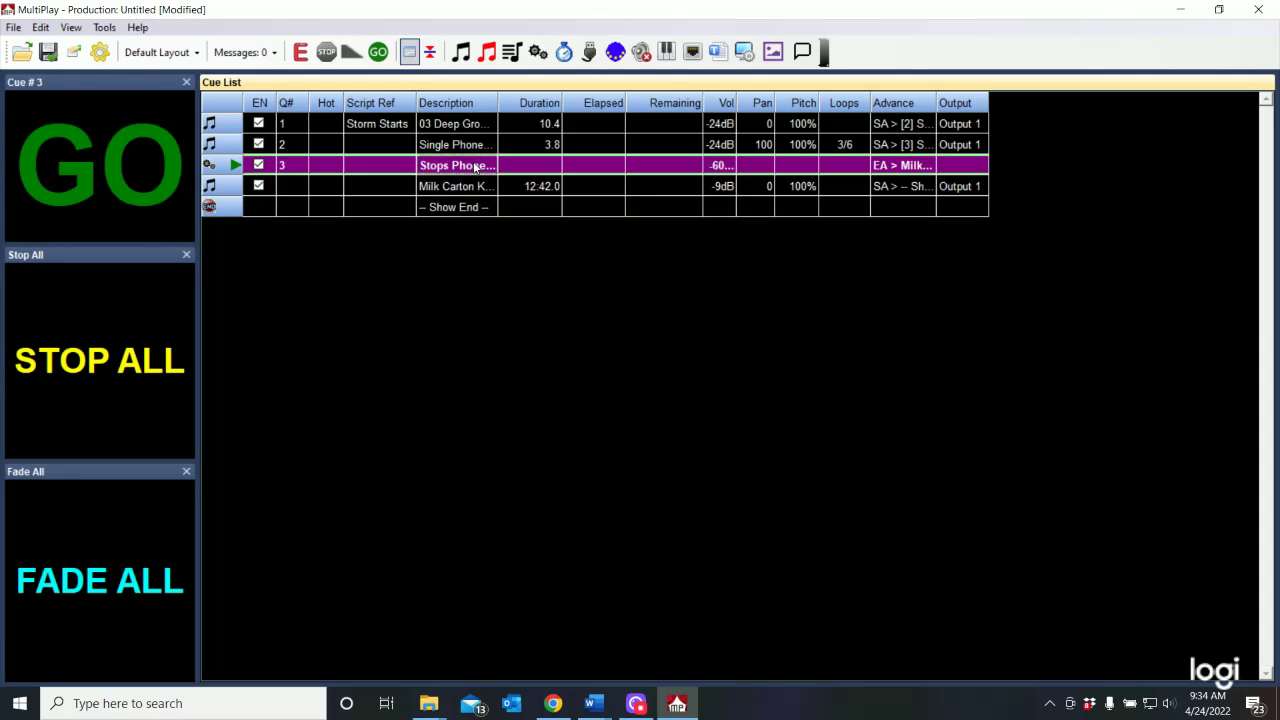
right_click(476, 167)
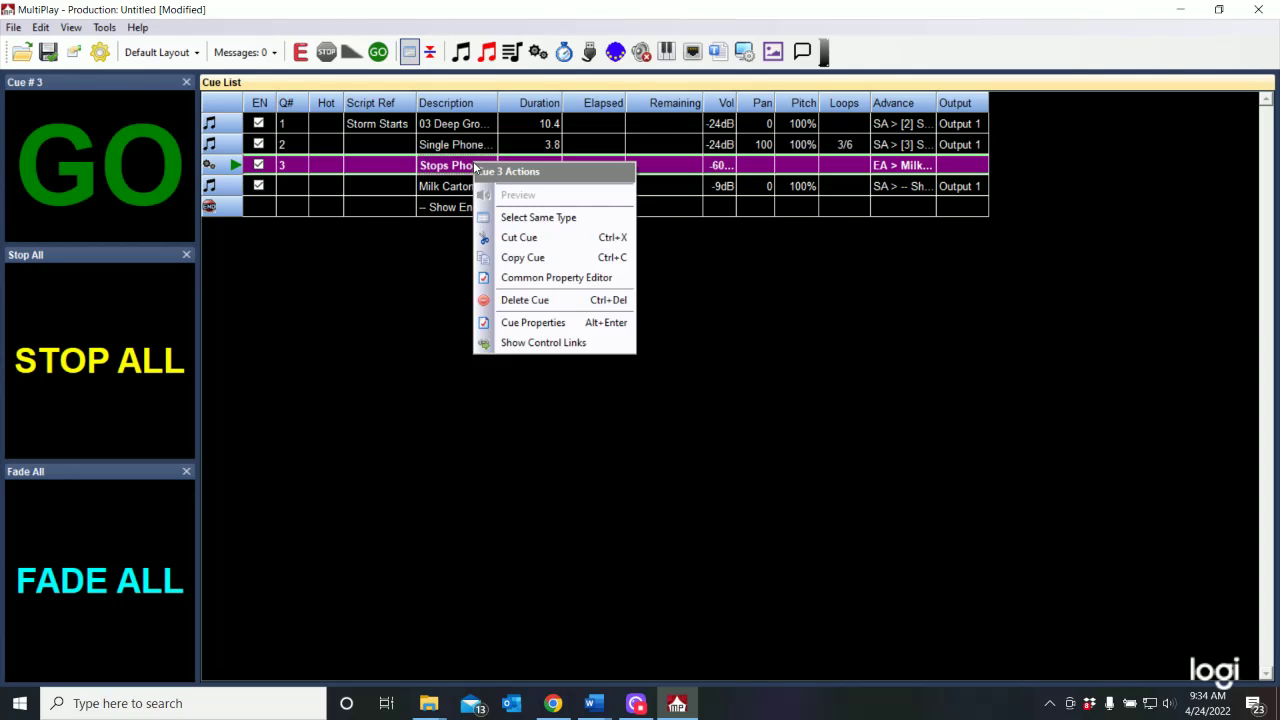
click(534, 326)
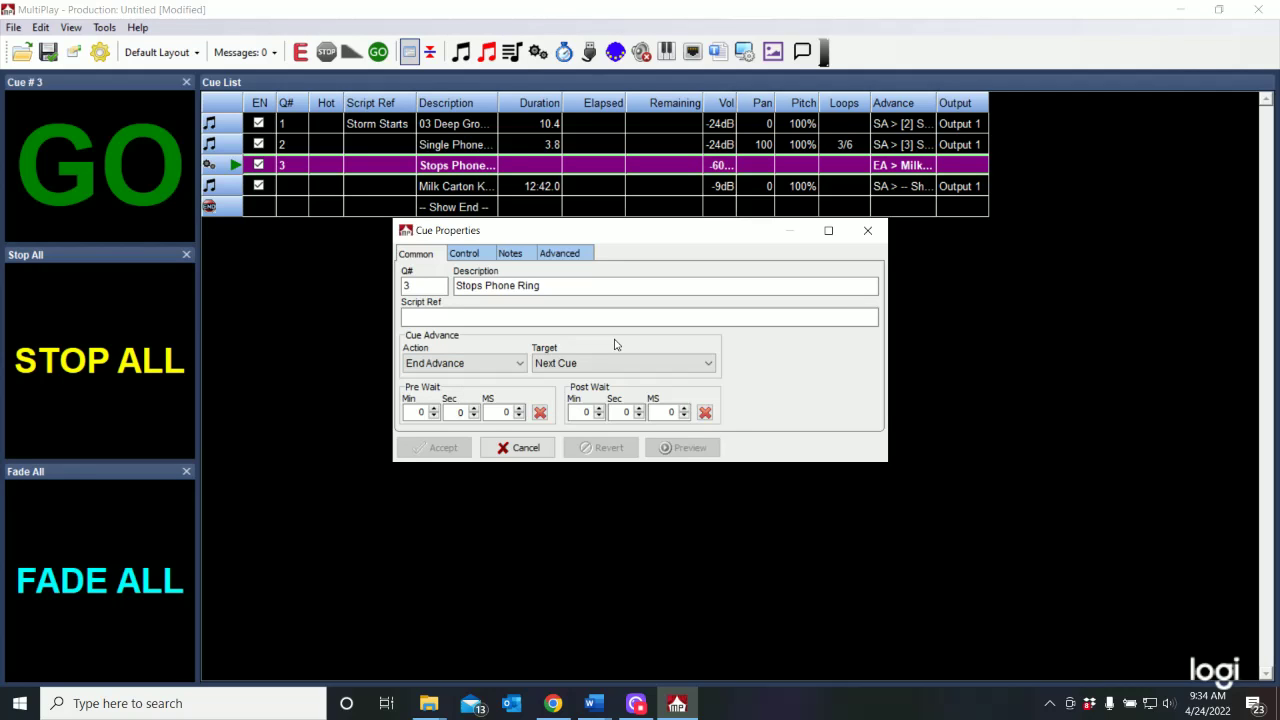
click(527, 448)
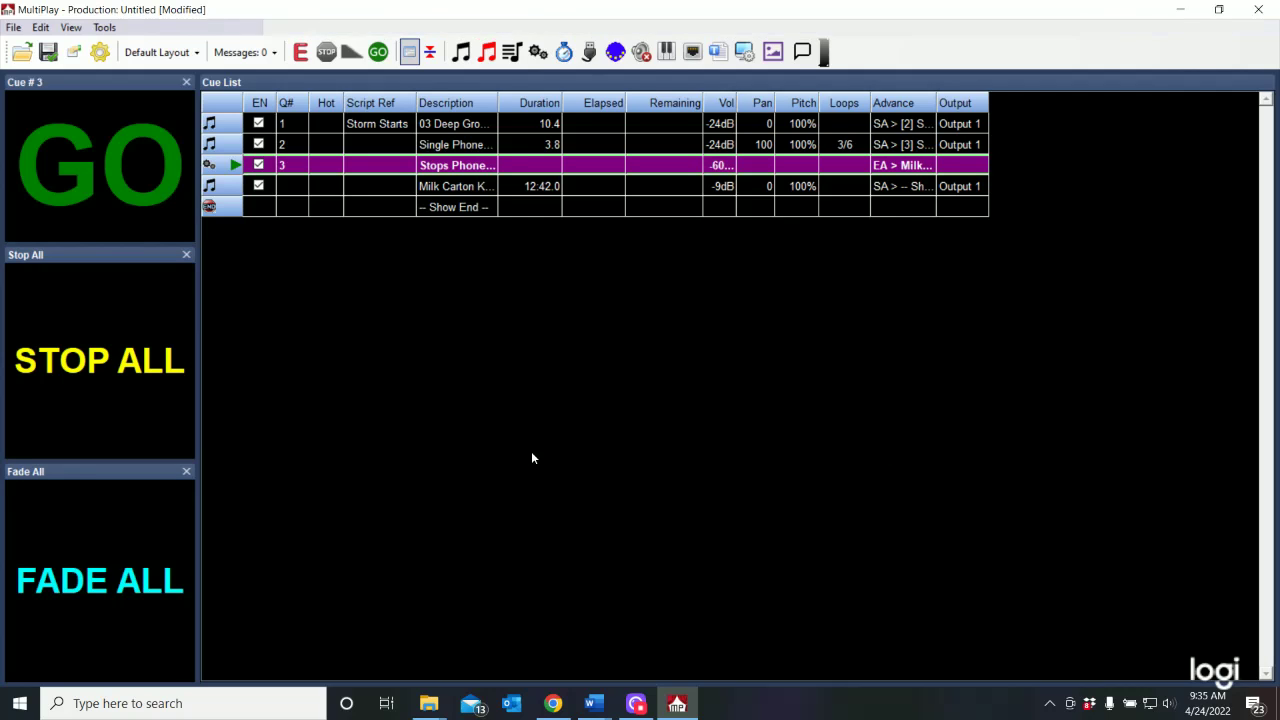
- Select cue 4, play it, then stop all playback
click(424, 188)
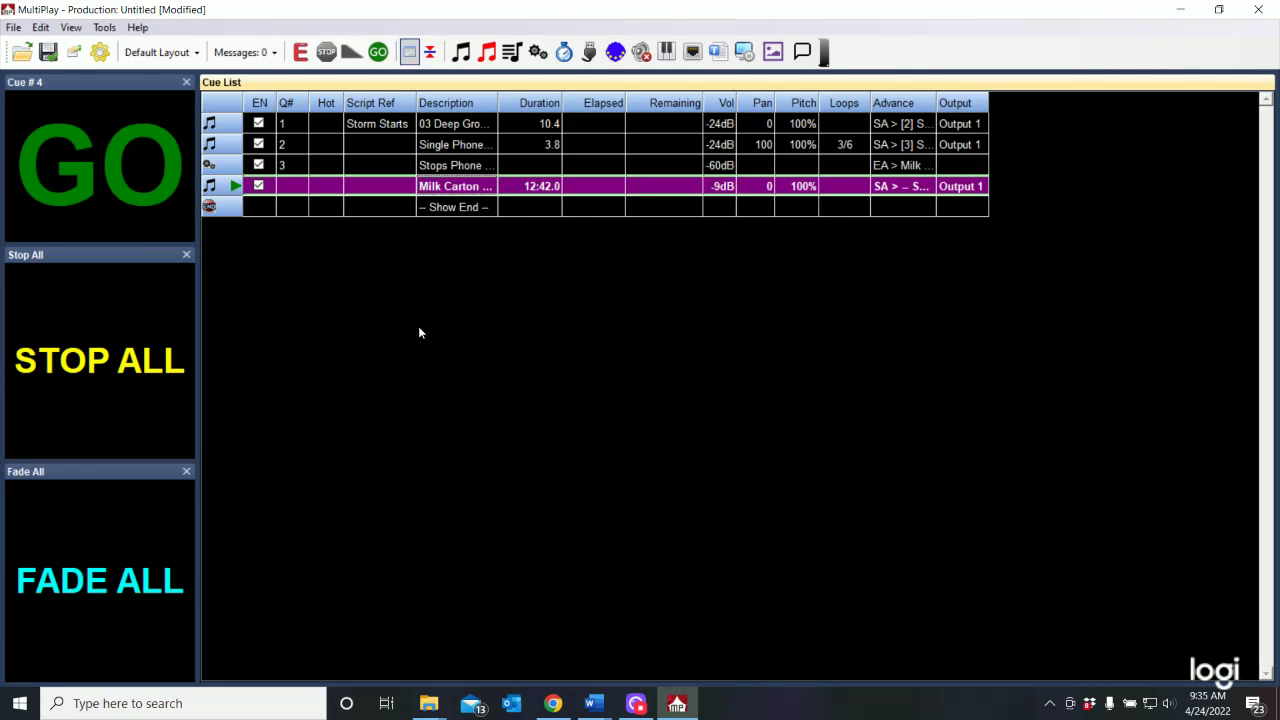
click(106, 177)
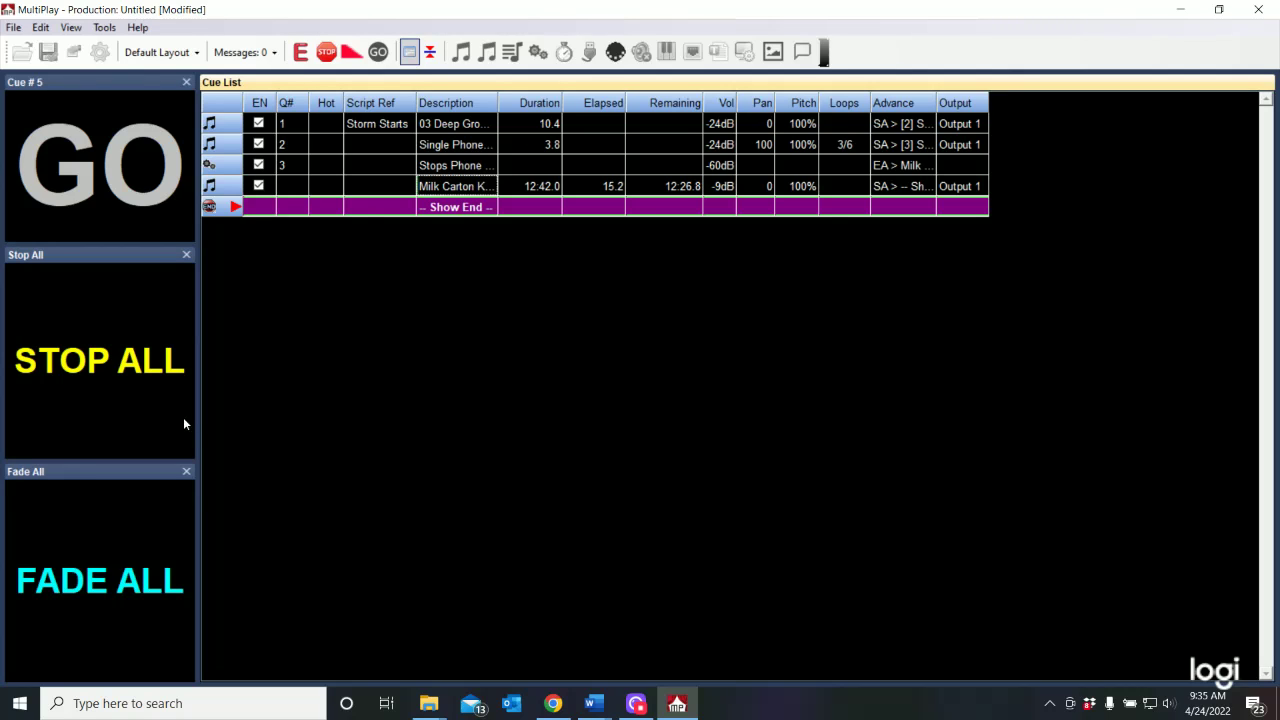
click(132, 371)
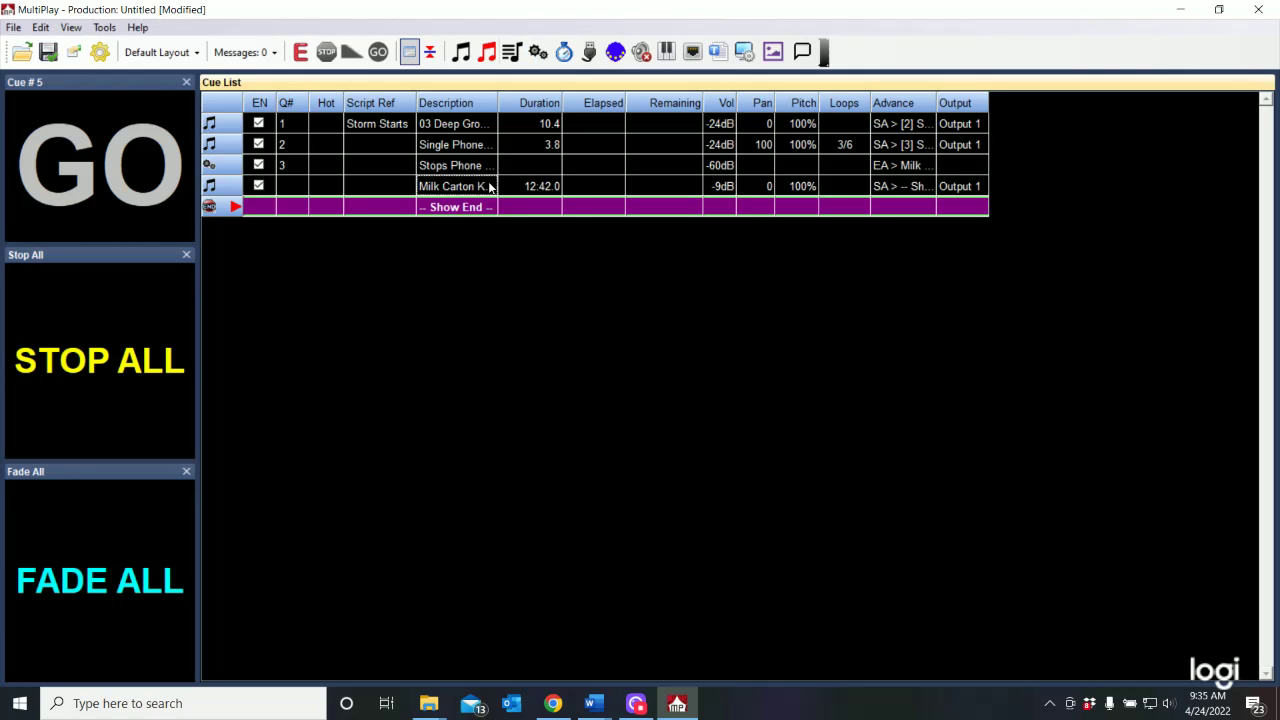
- Insert a new control cue and enter 'Fade Milk Carton Kids' as its description, capital F
click(539, 52)
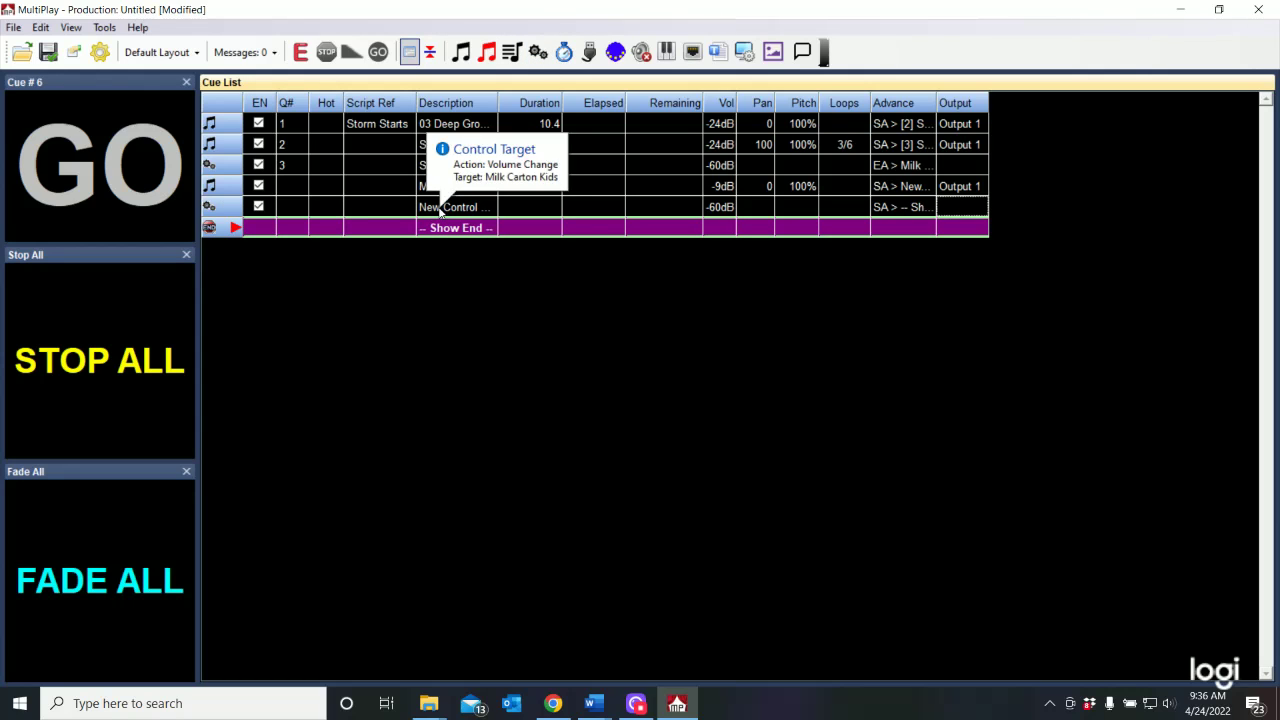
click(440, 209)
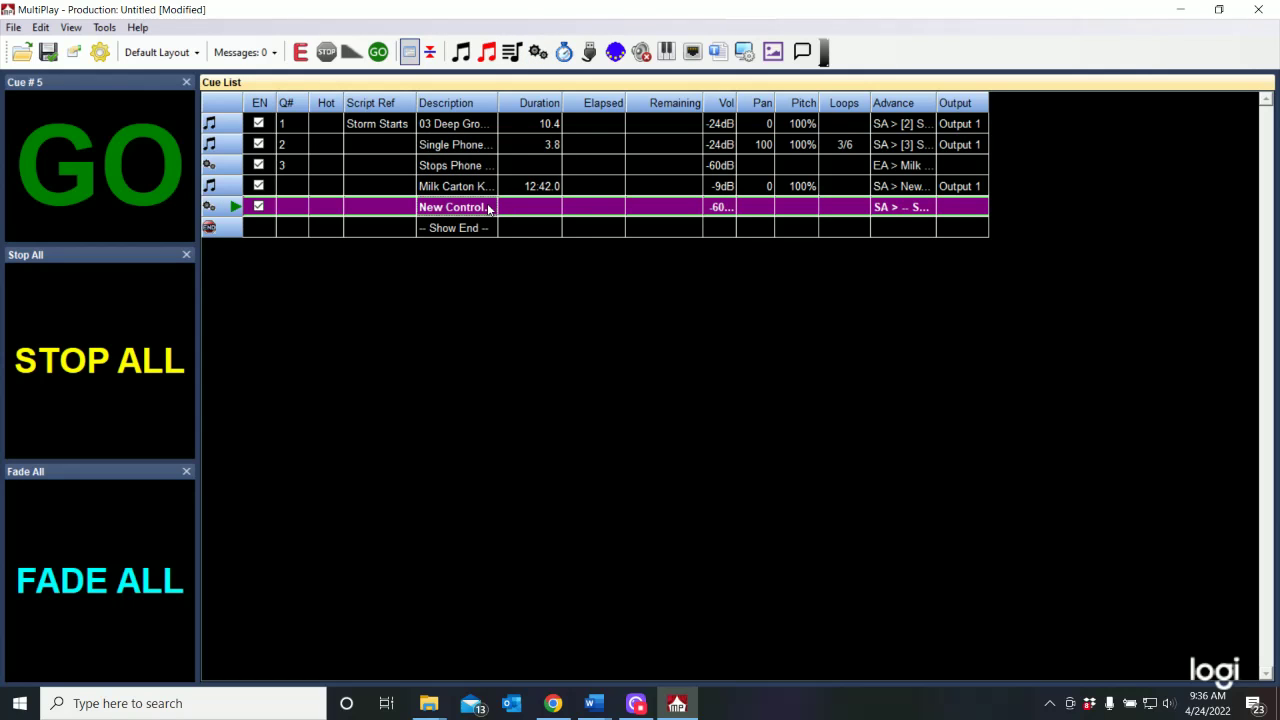
right_click(488, 208)
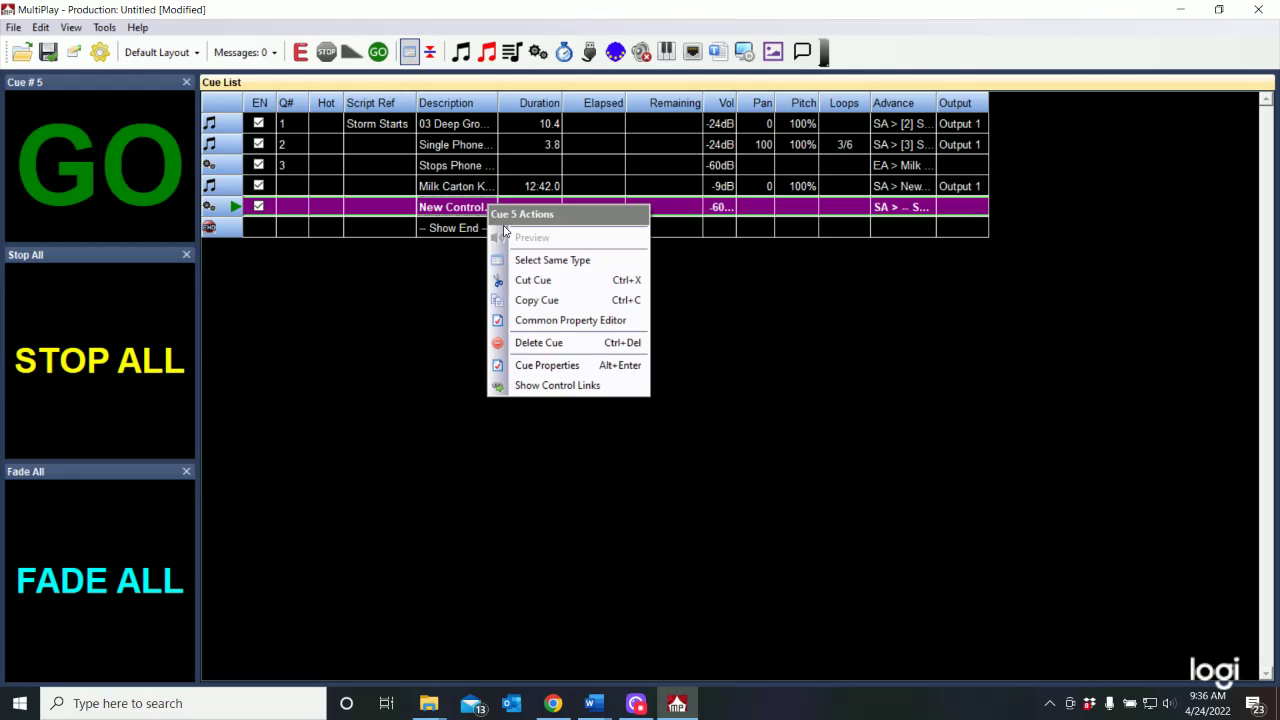
click(538, 366)
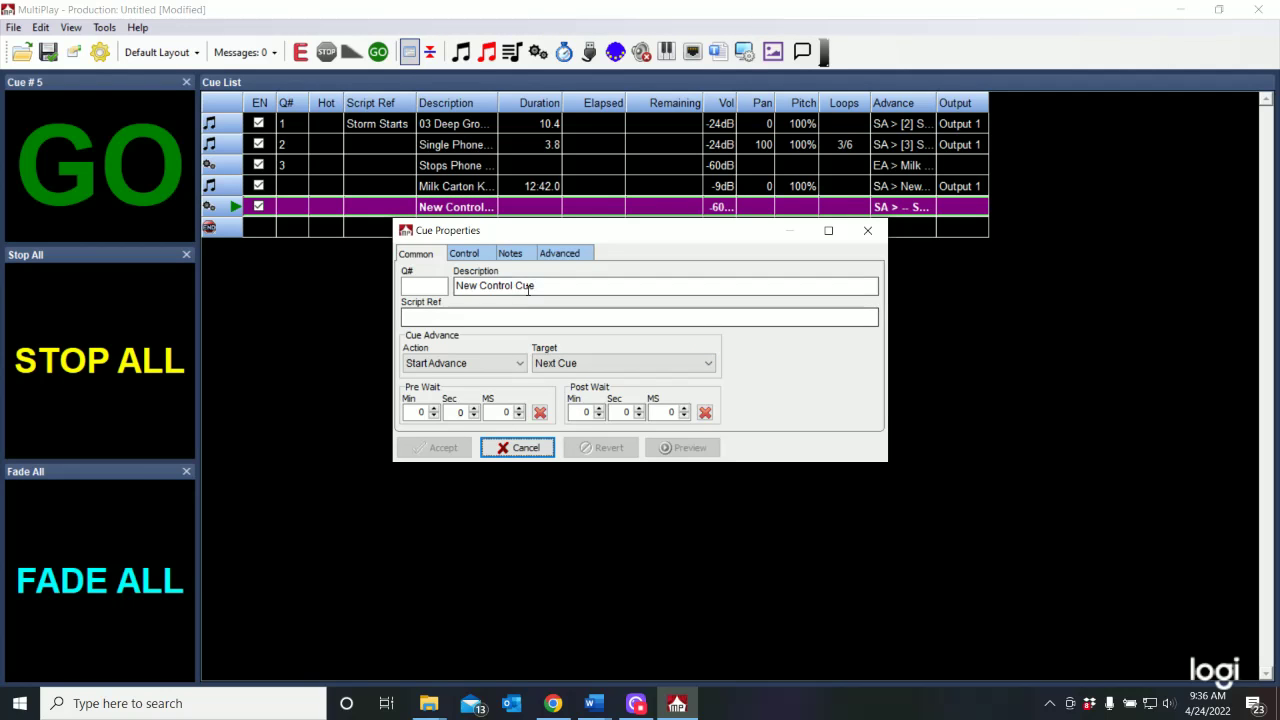
click(602, 289)
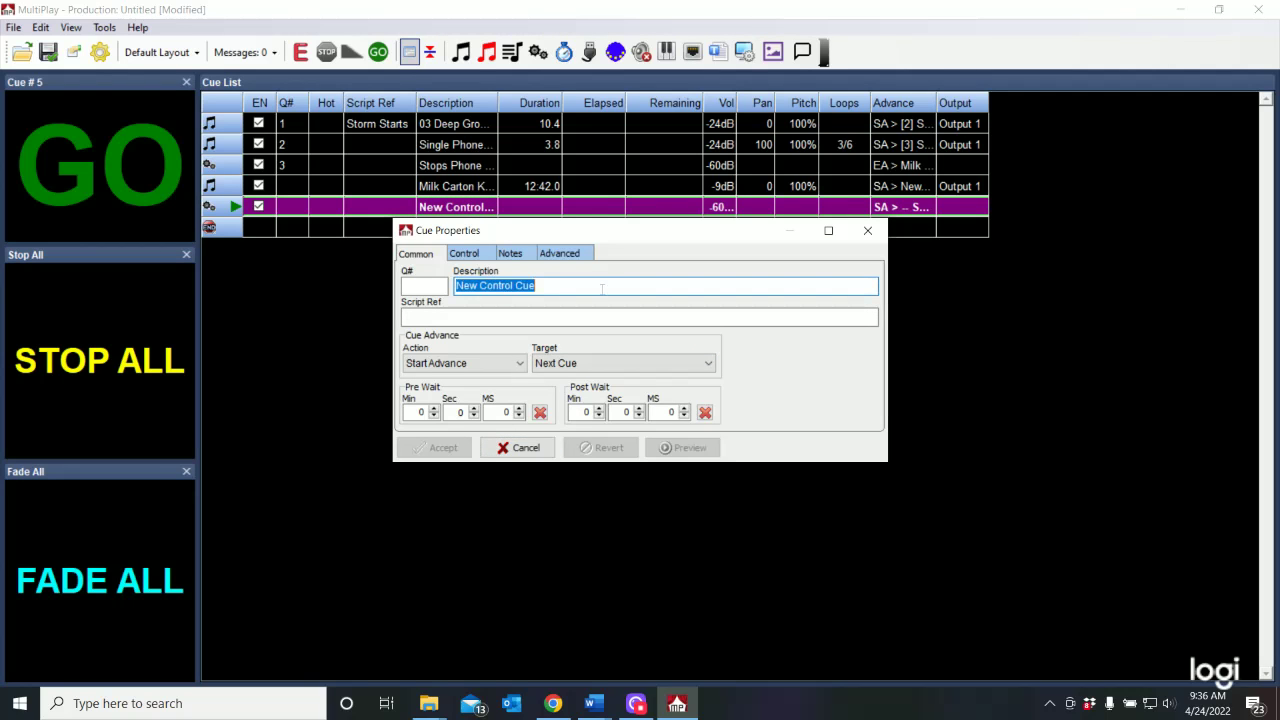
text(f)
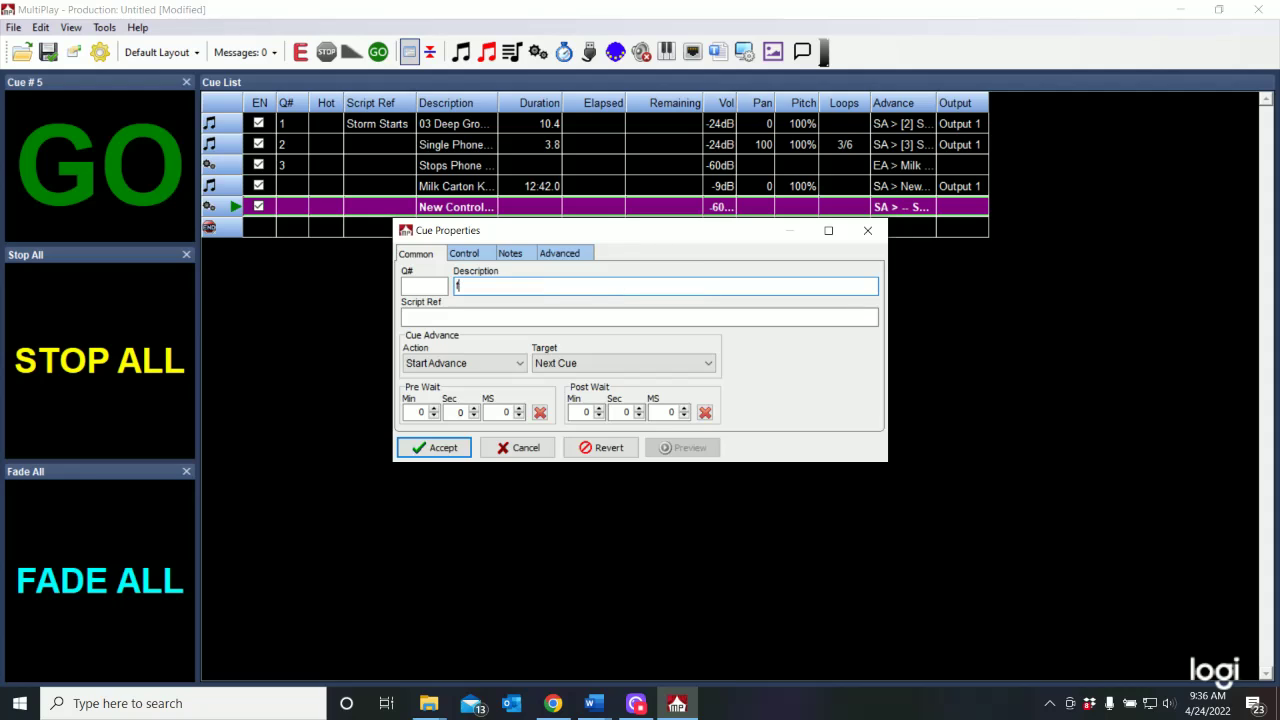
text(ade Milk Carton Kids)
click(459, 287)
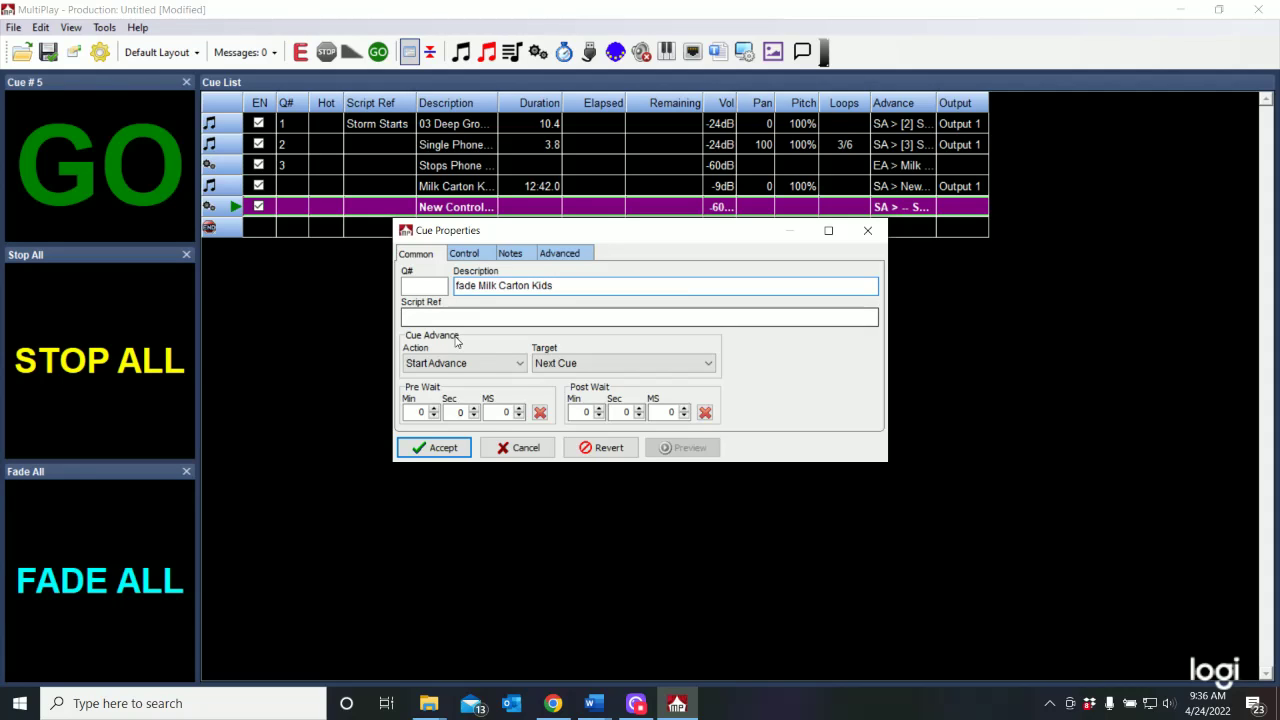
key(BackSpace)
text(F)
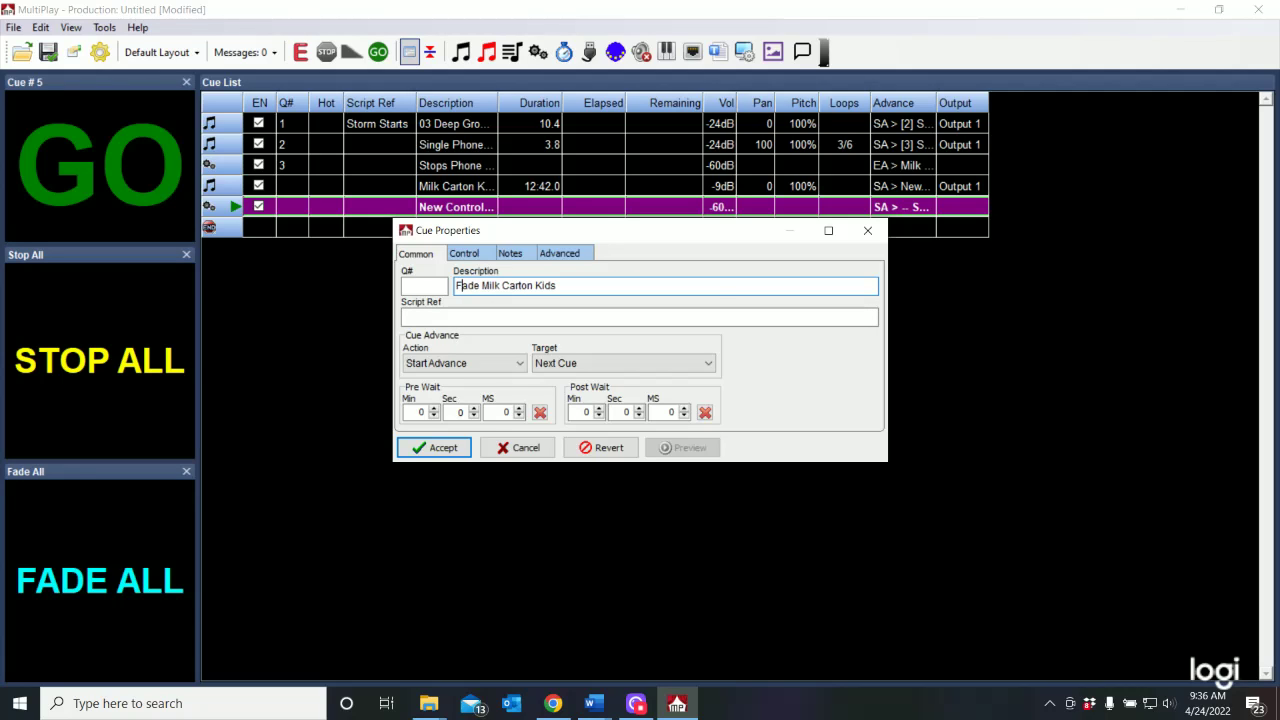
- Set the control cue's End Volume to -30 dB and select the Fade Time value
click(464, 254)
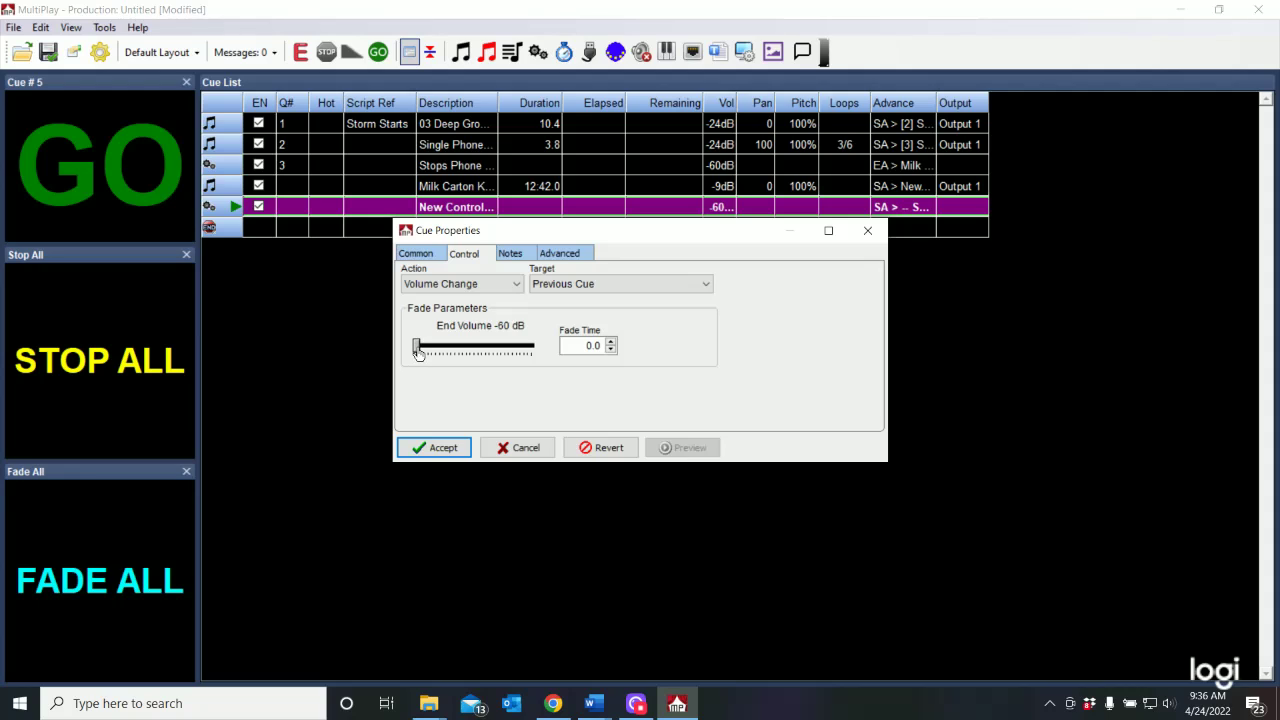
drag(419, 354, 476, 360)
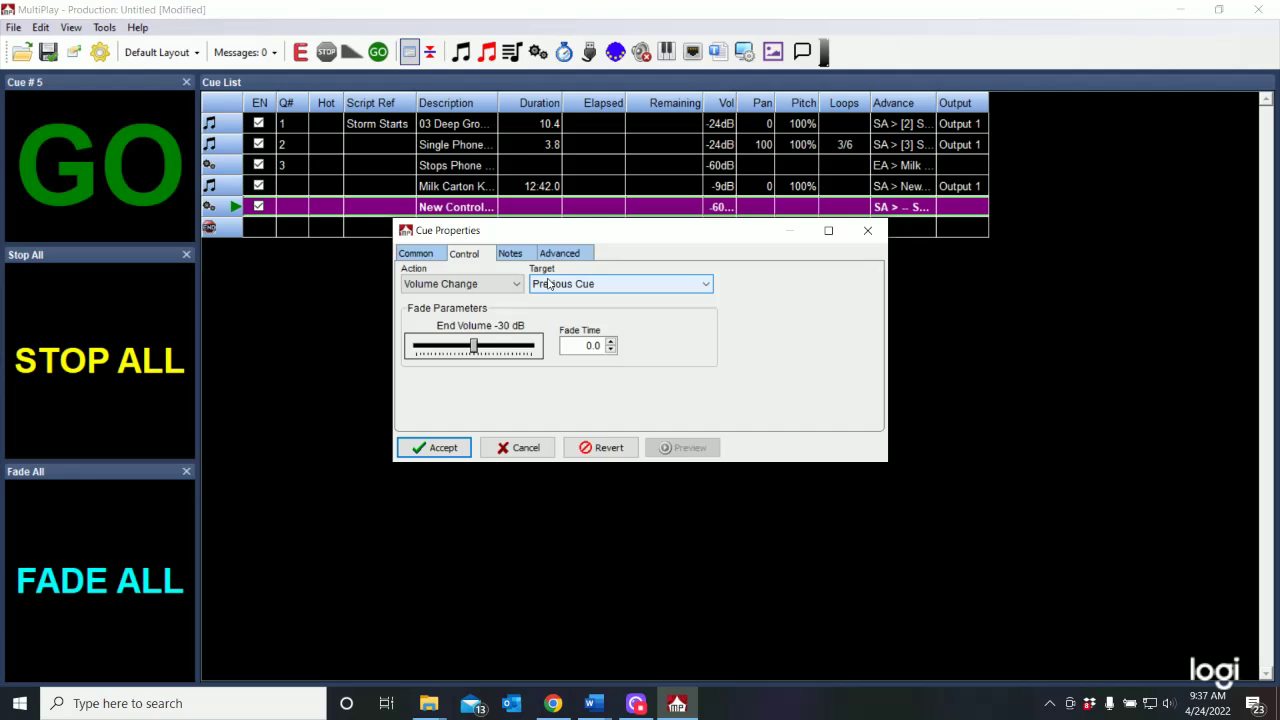
click(579, 345)
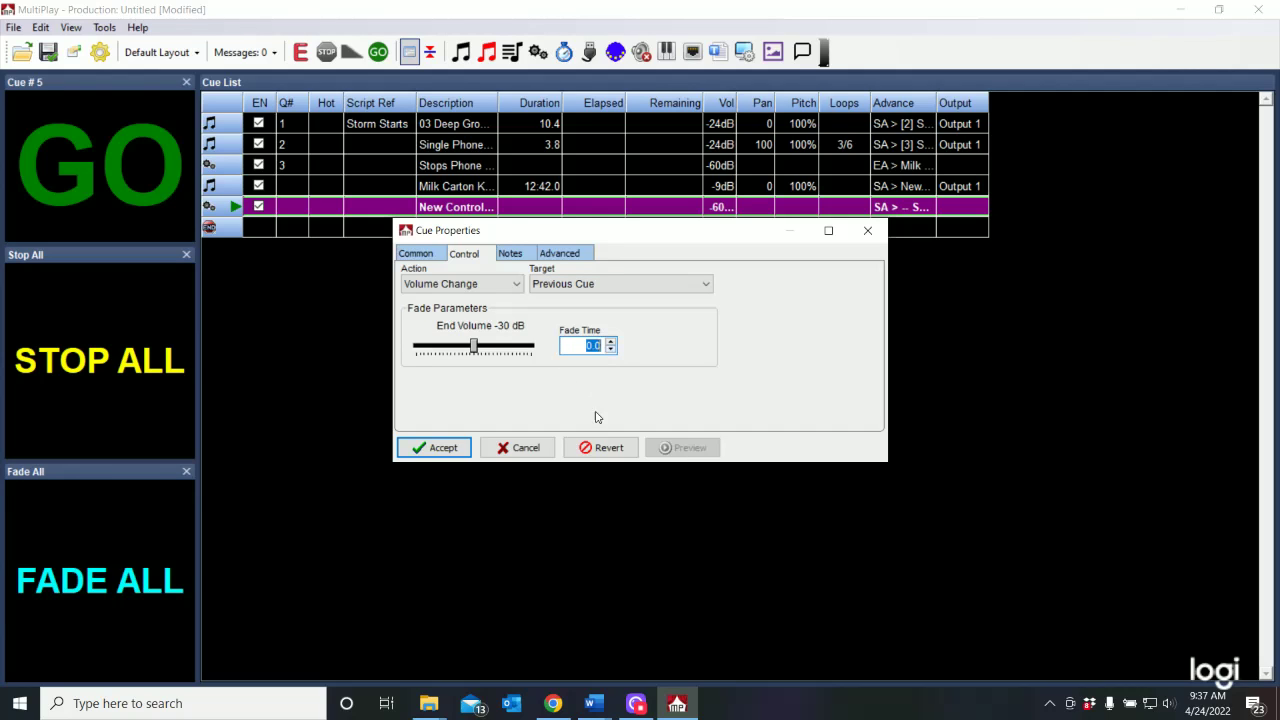
- Save a 6-second fade time, then play the song, fire its fade, and stop all
text(6)
click(422, 452)
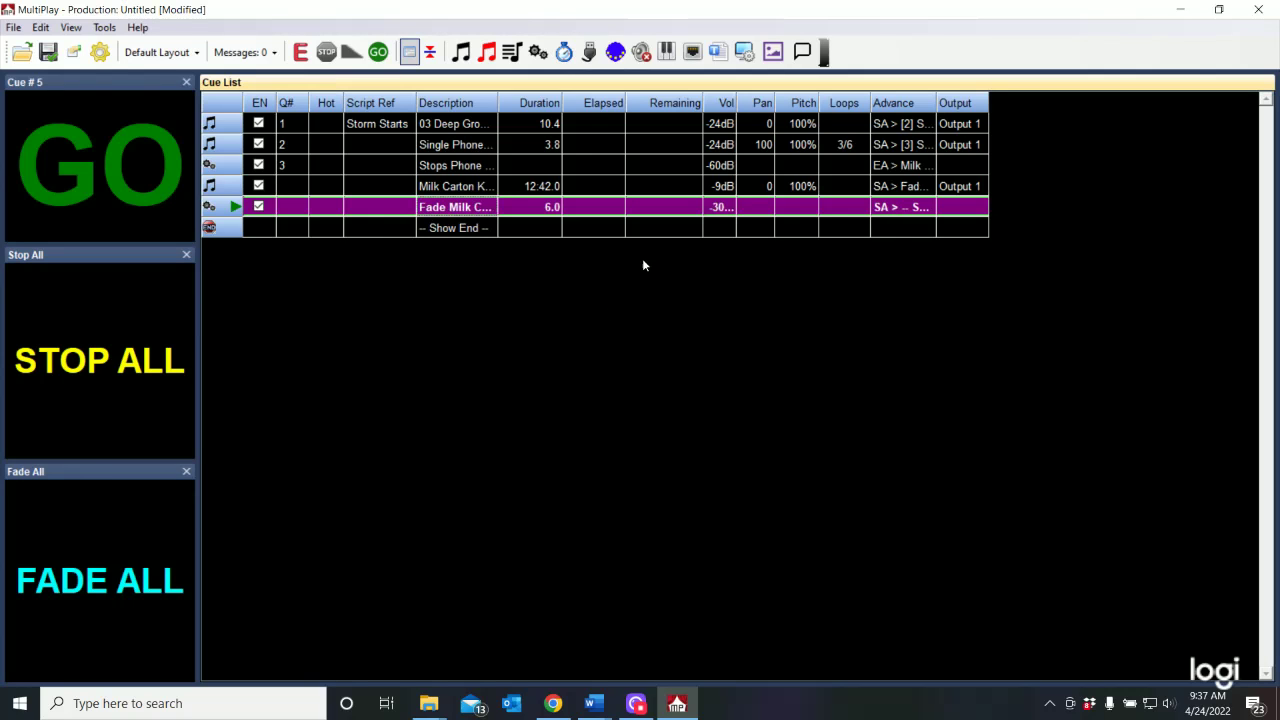
click(430, 190)
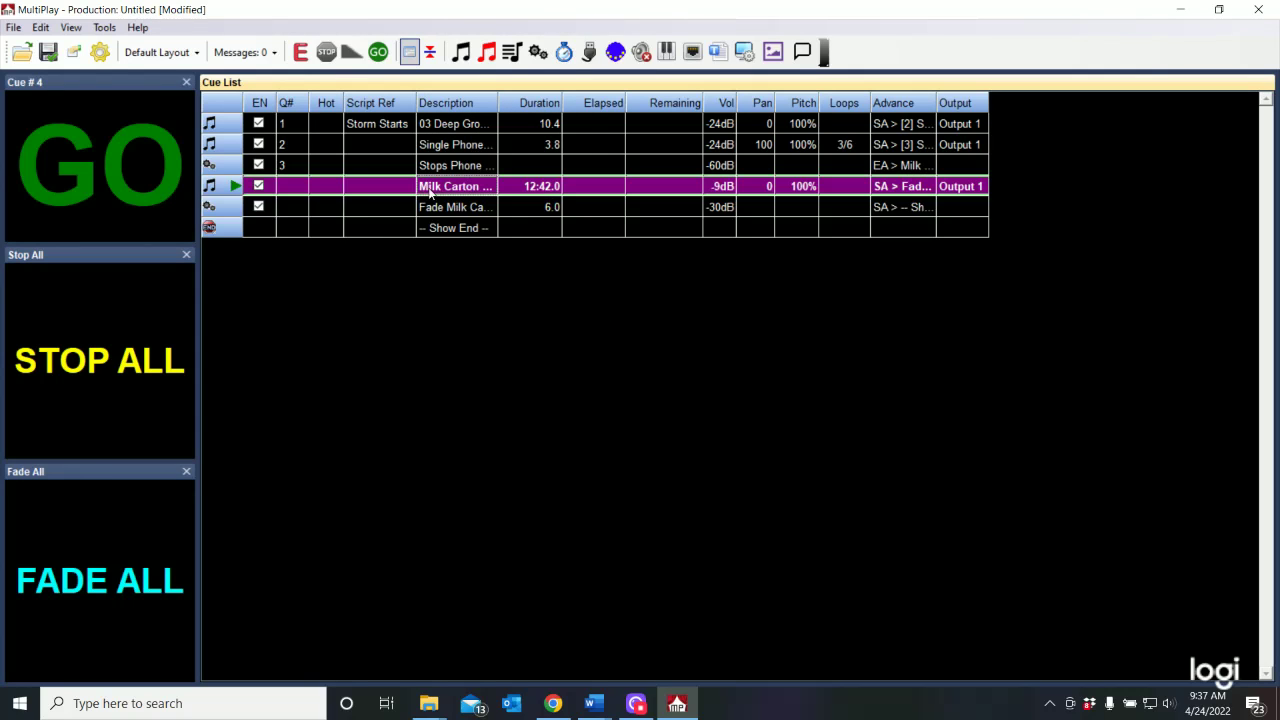
click(125, 184)
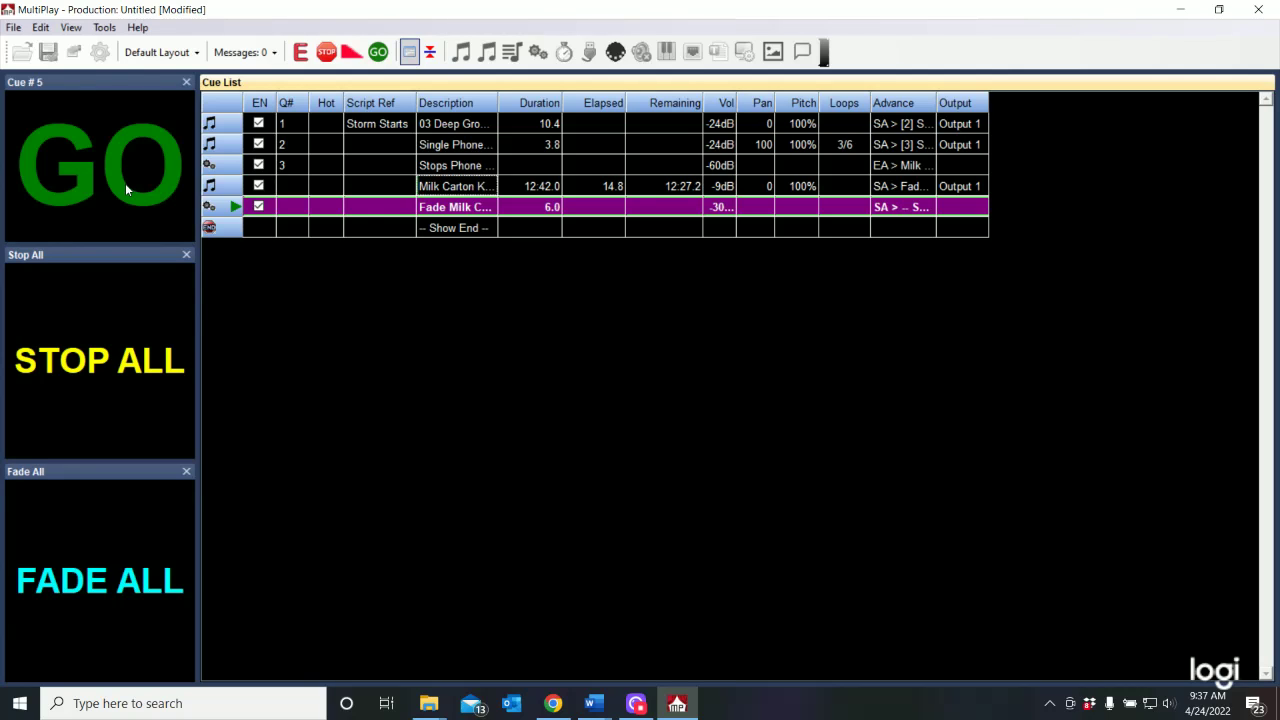
click(125, 185)
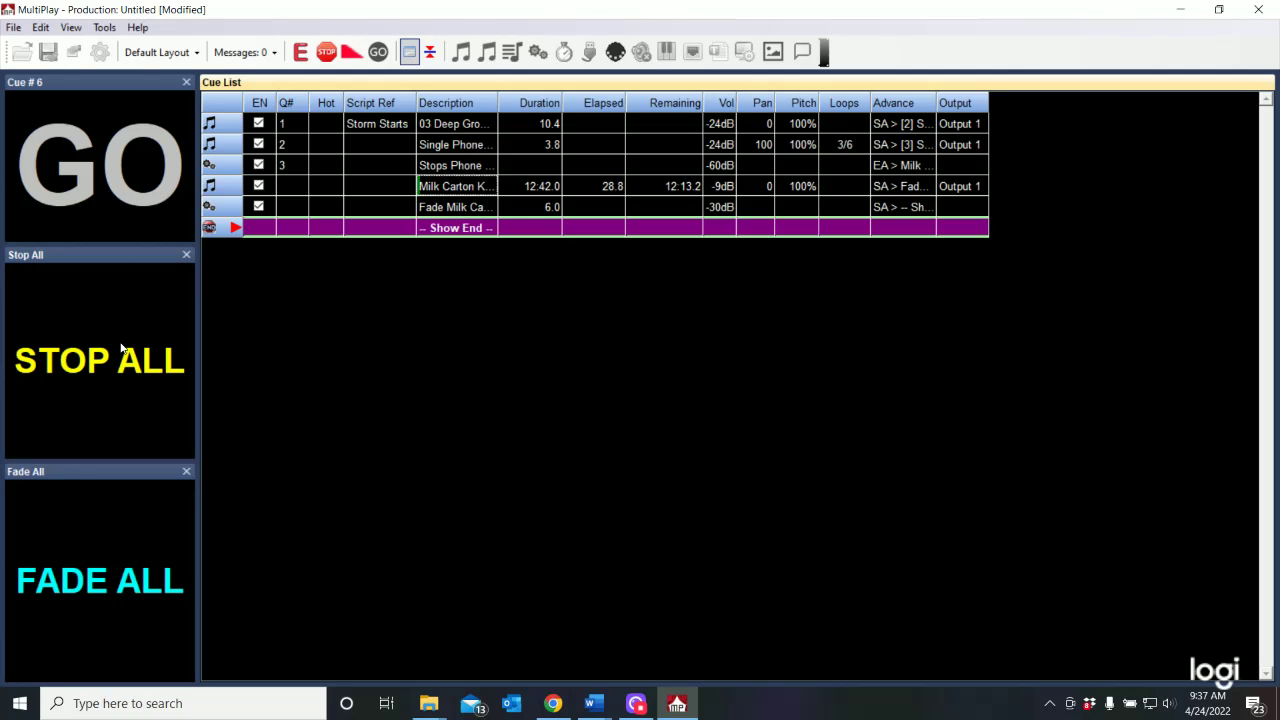
click(126, 377)
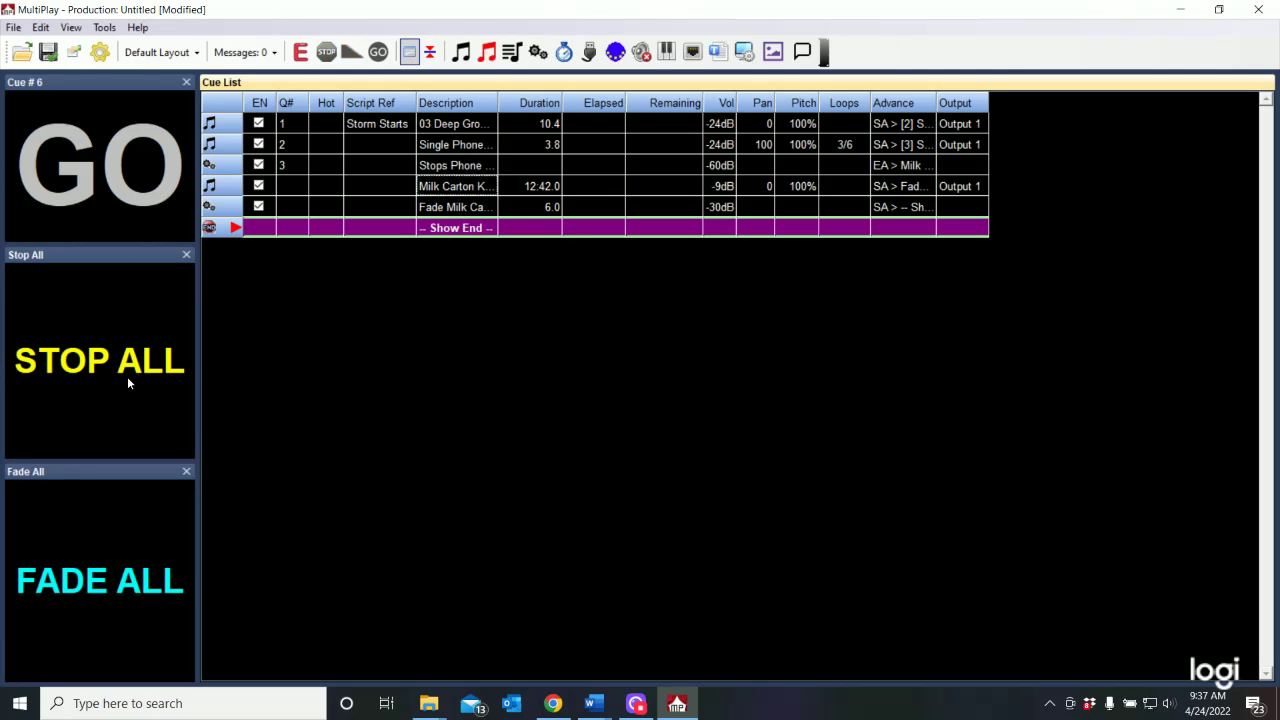
click(443, 209)
- Change the fade cue's End Volume from -30 dB to -22 dB and accept
right_click(443, 210)
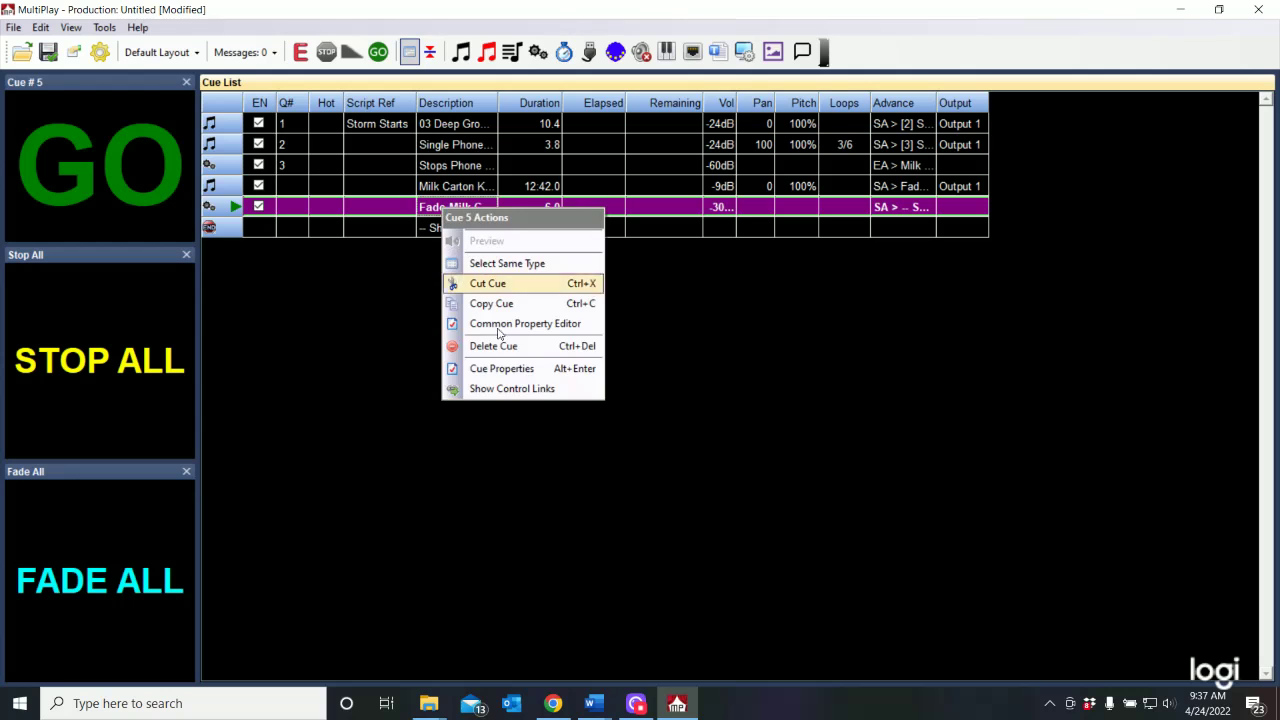
click(502, 368)
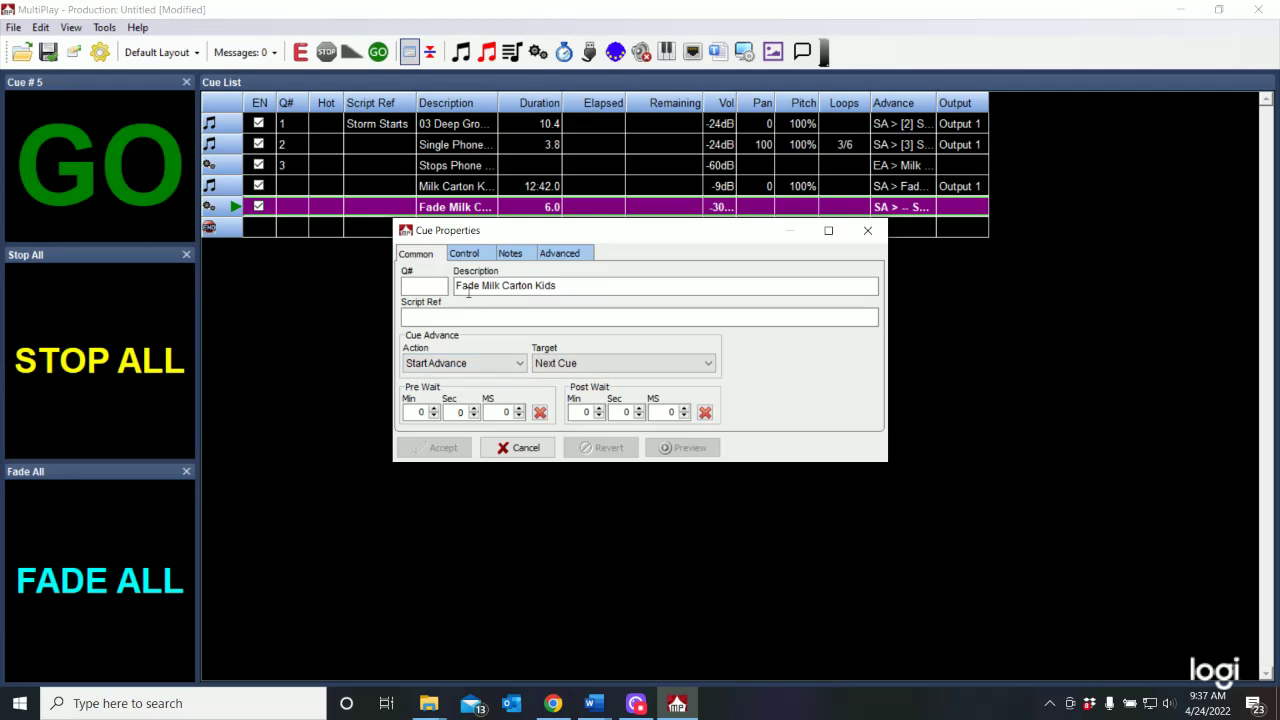
click(463, 253)
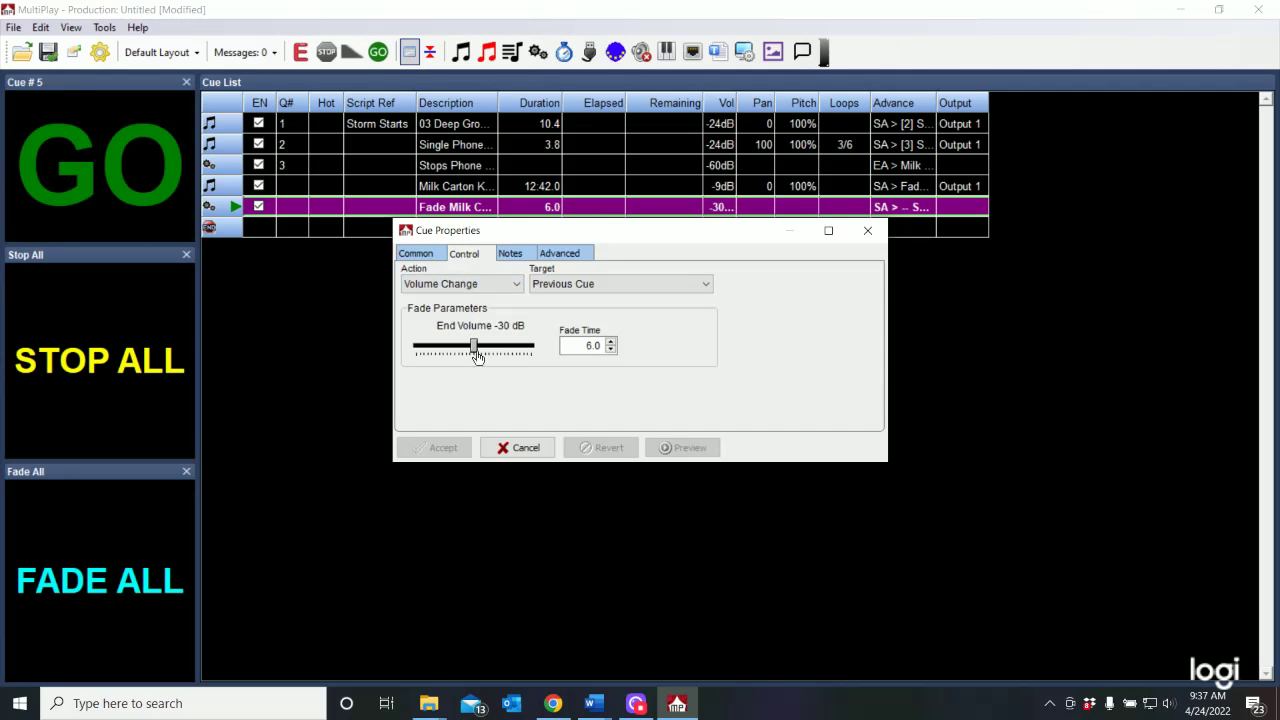
drag(475, 347, 489, 348)
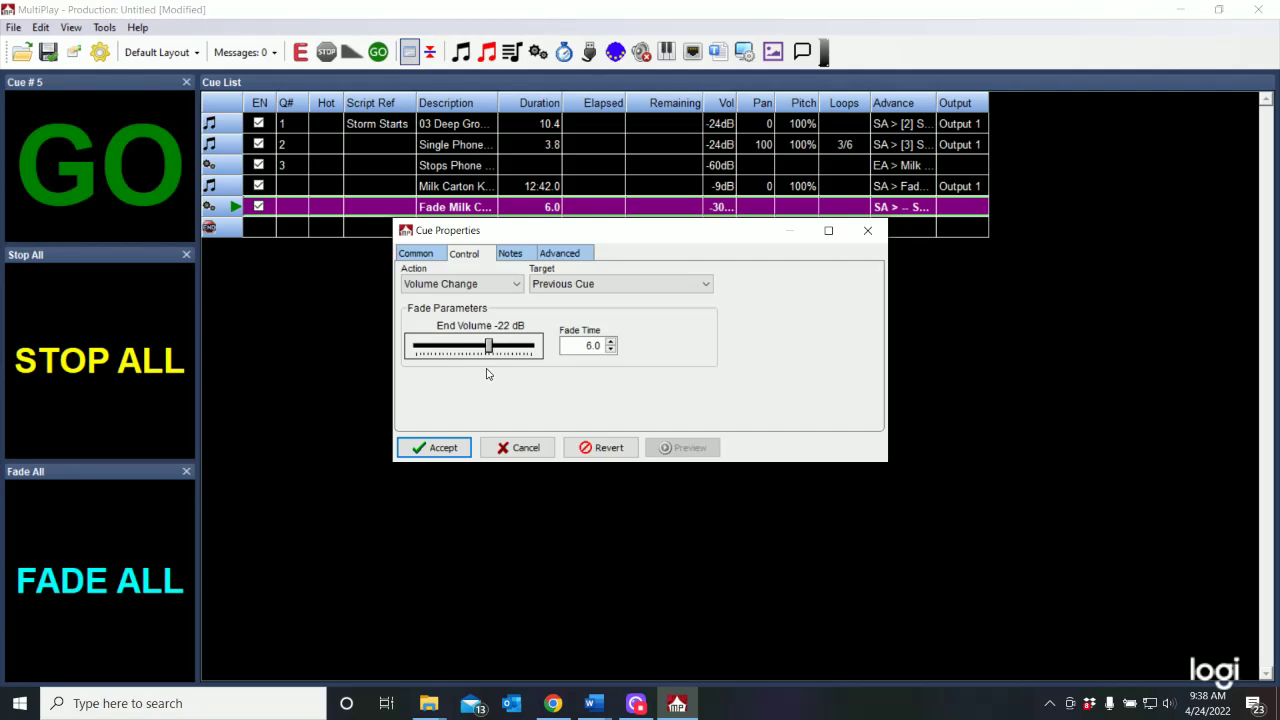
click(451, 452)
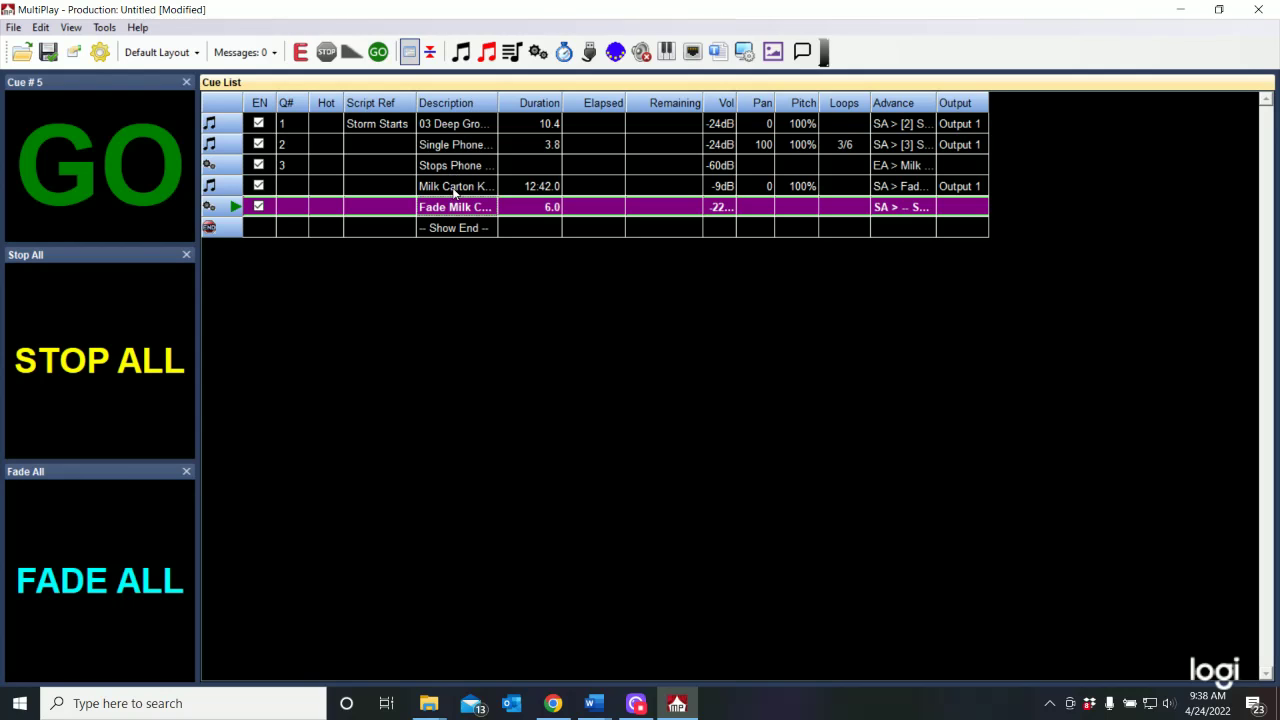
click(358, 193)
click(82, 197)
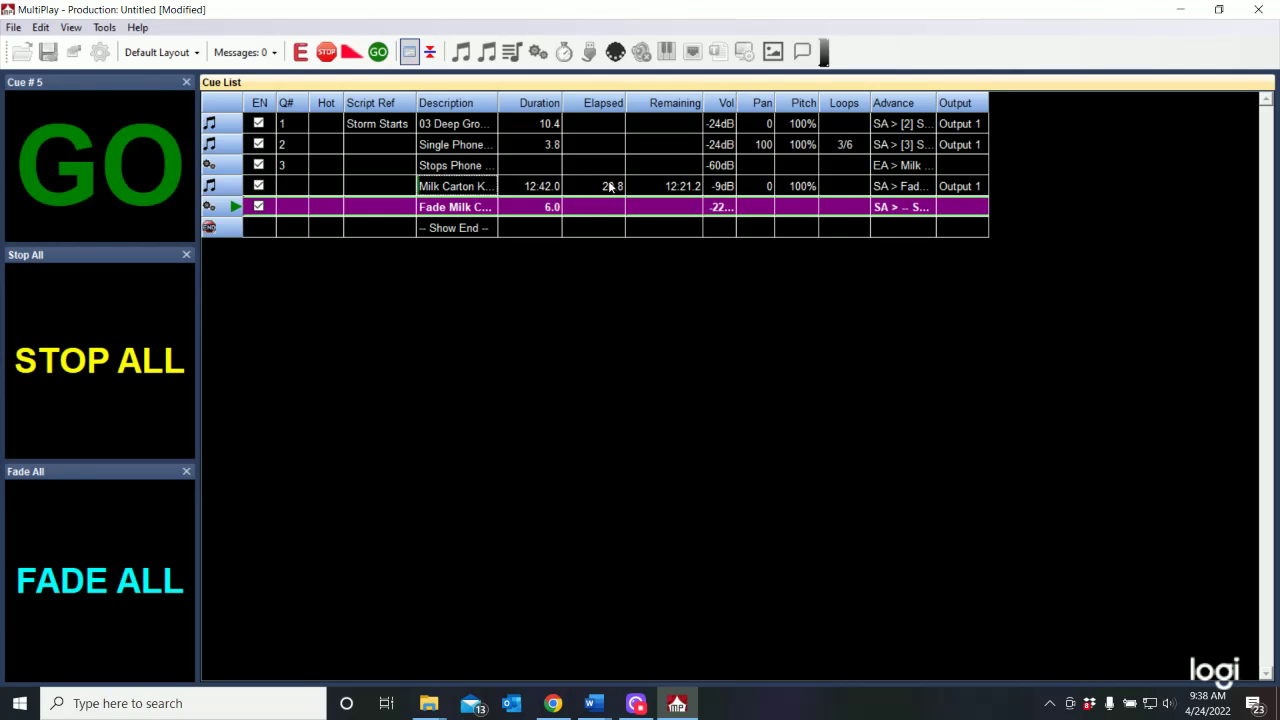
key(Escape)
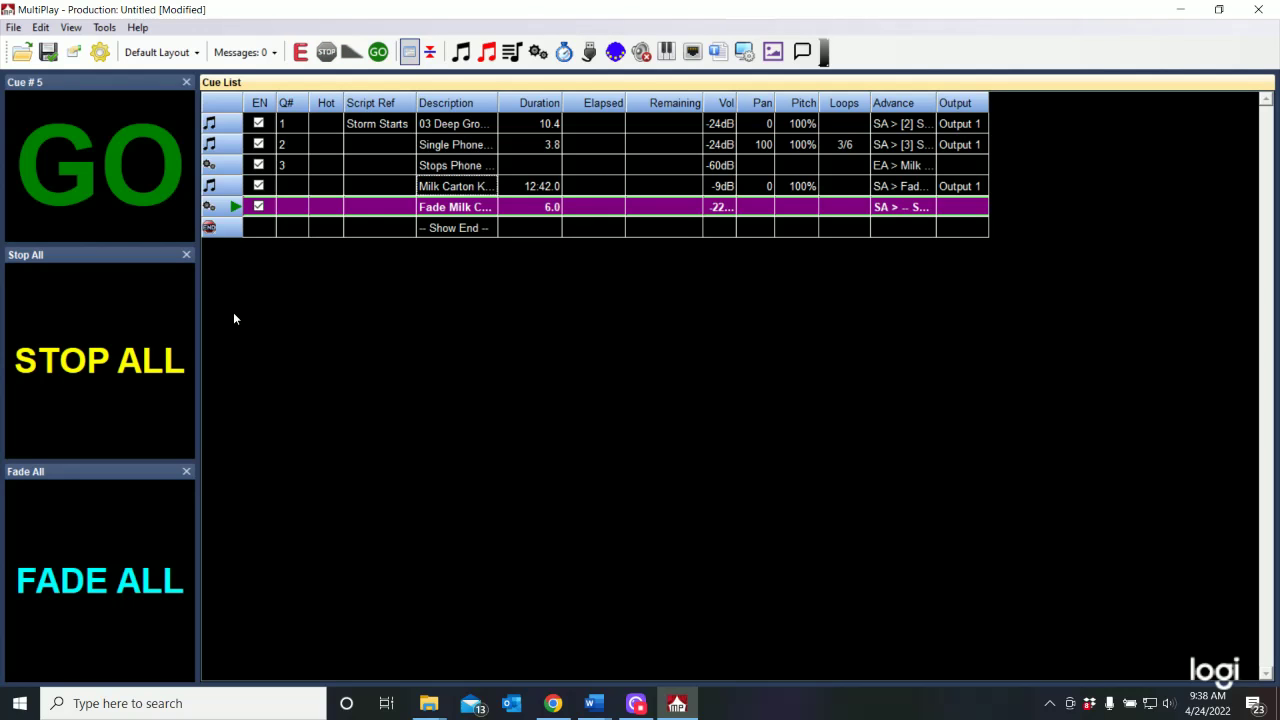
click(460, 187)
key(space)
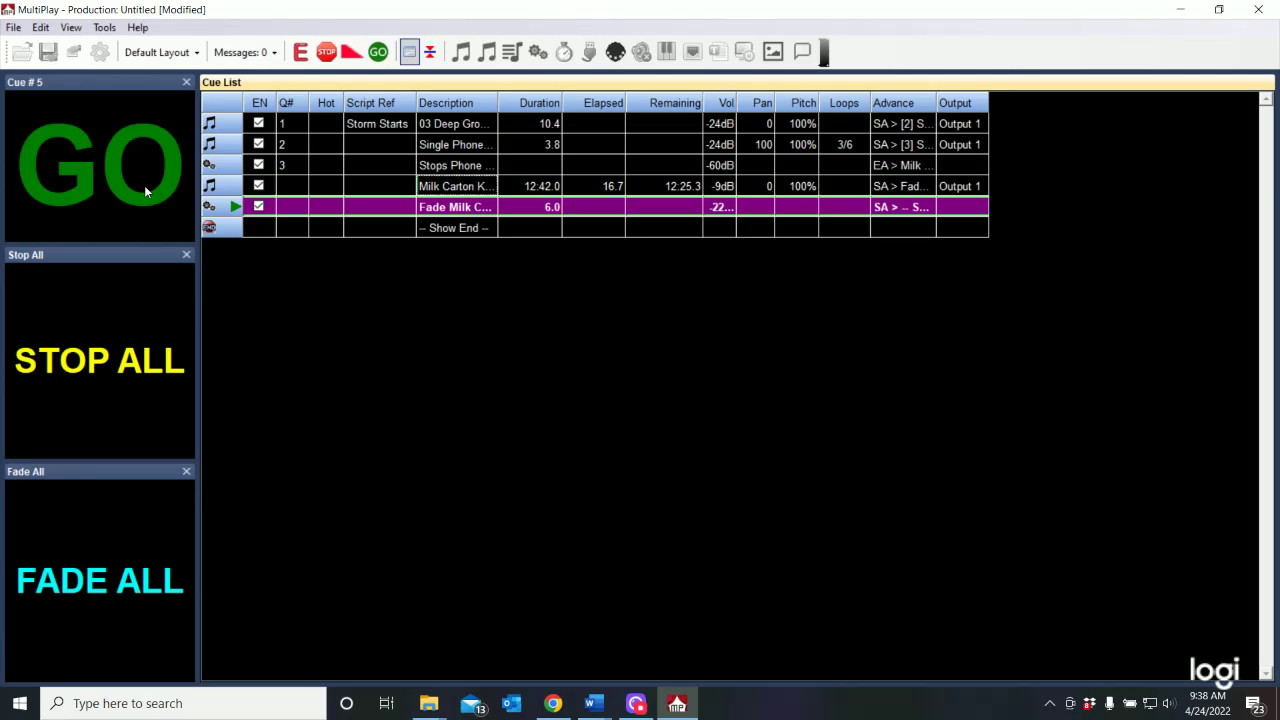
click(144, 190)
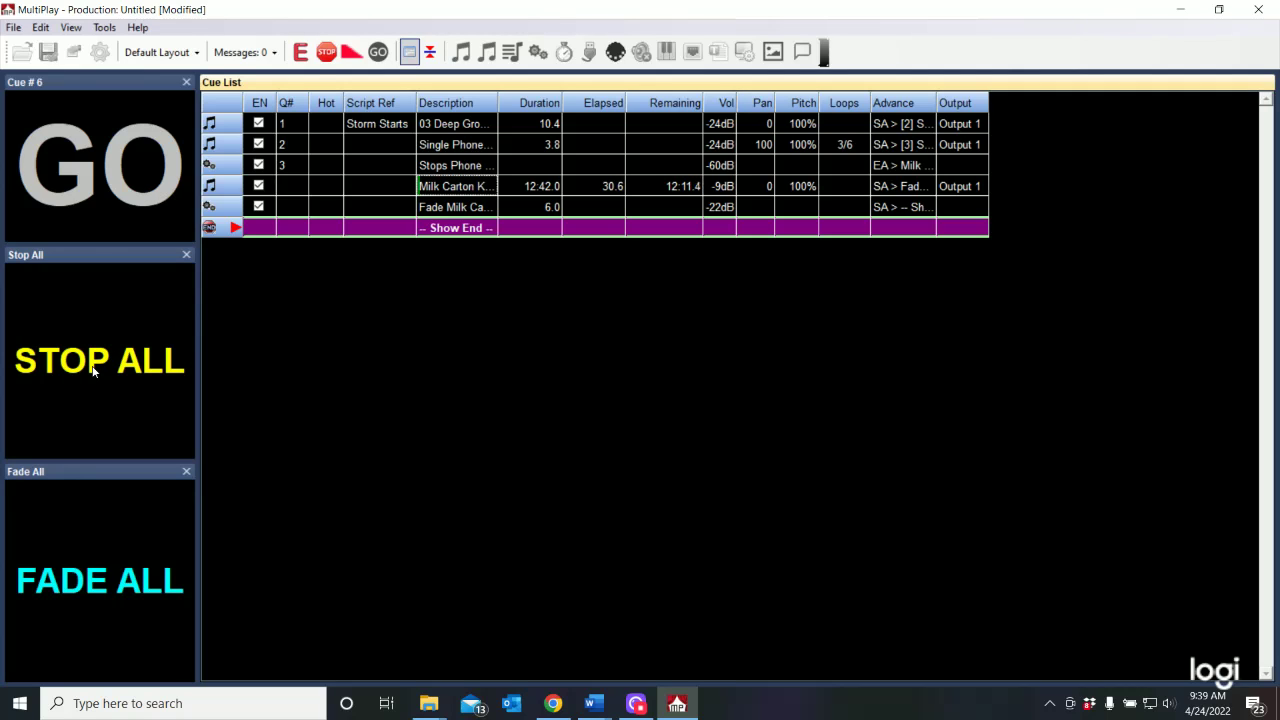
click(93, 370)
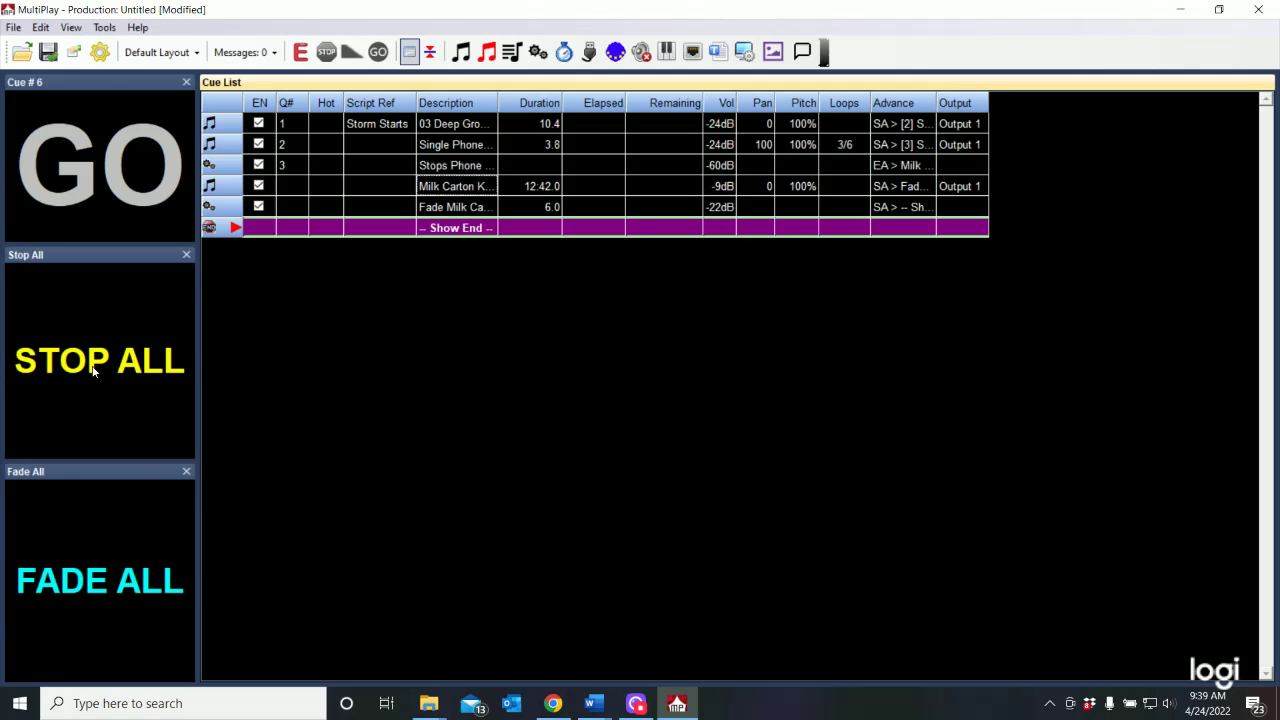
- Switch the Milk Carton Kids cue's advance action from Start Advance to Start Play
click(452, 188)
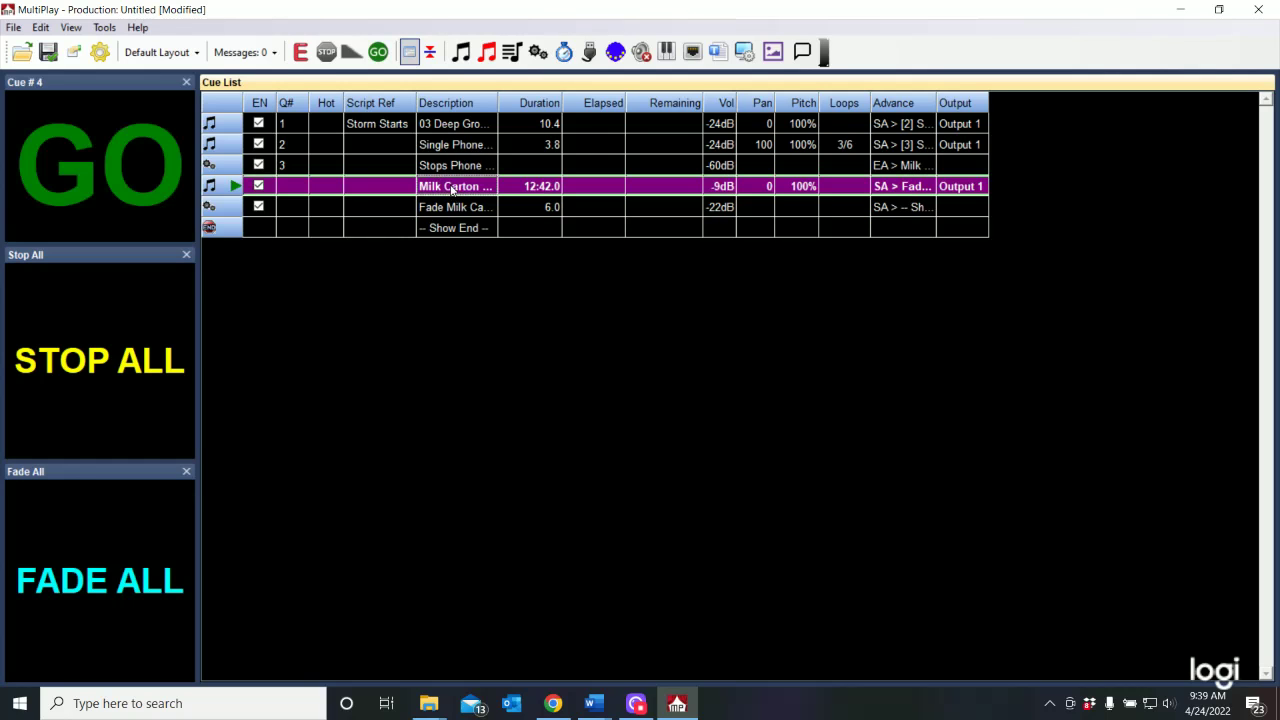
right_click(452, 189)
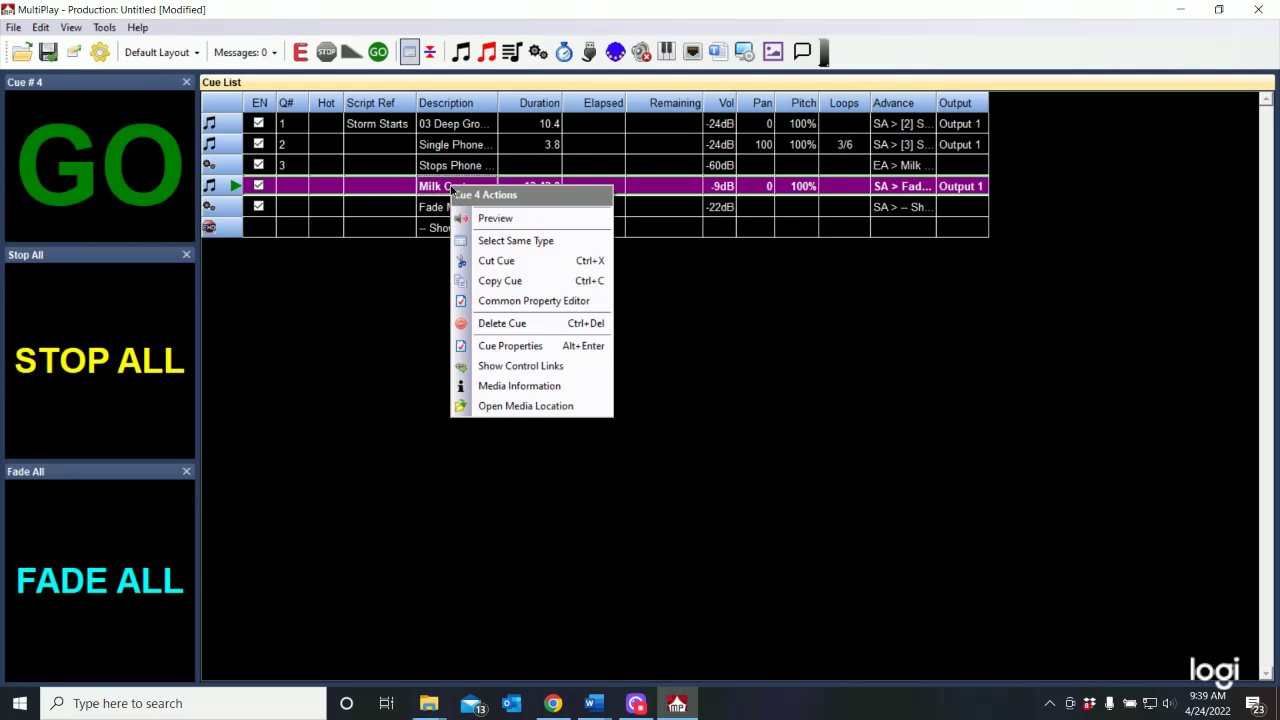
click(508, 346)
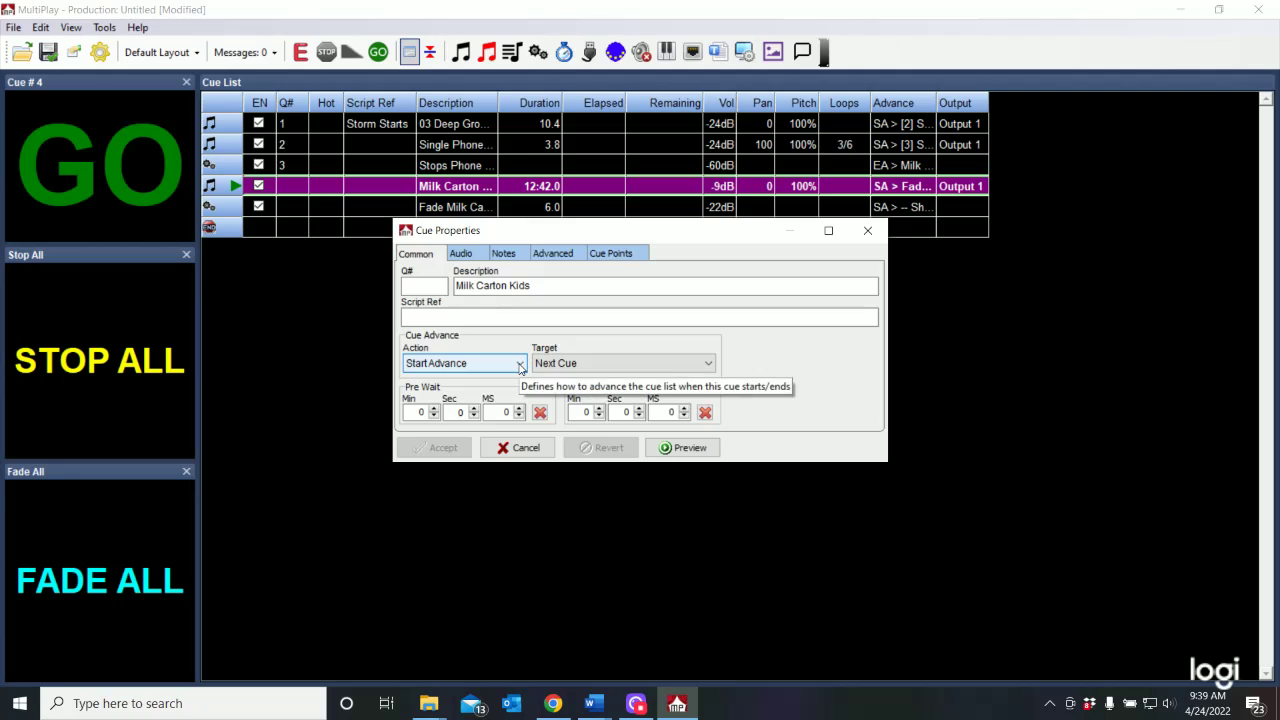
click(520, 366)
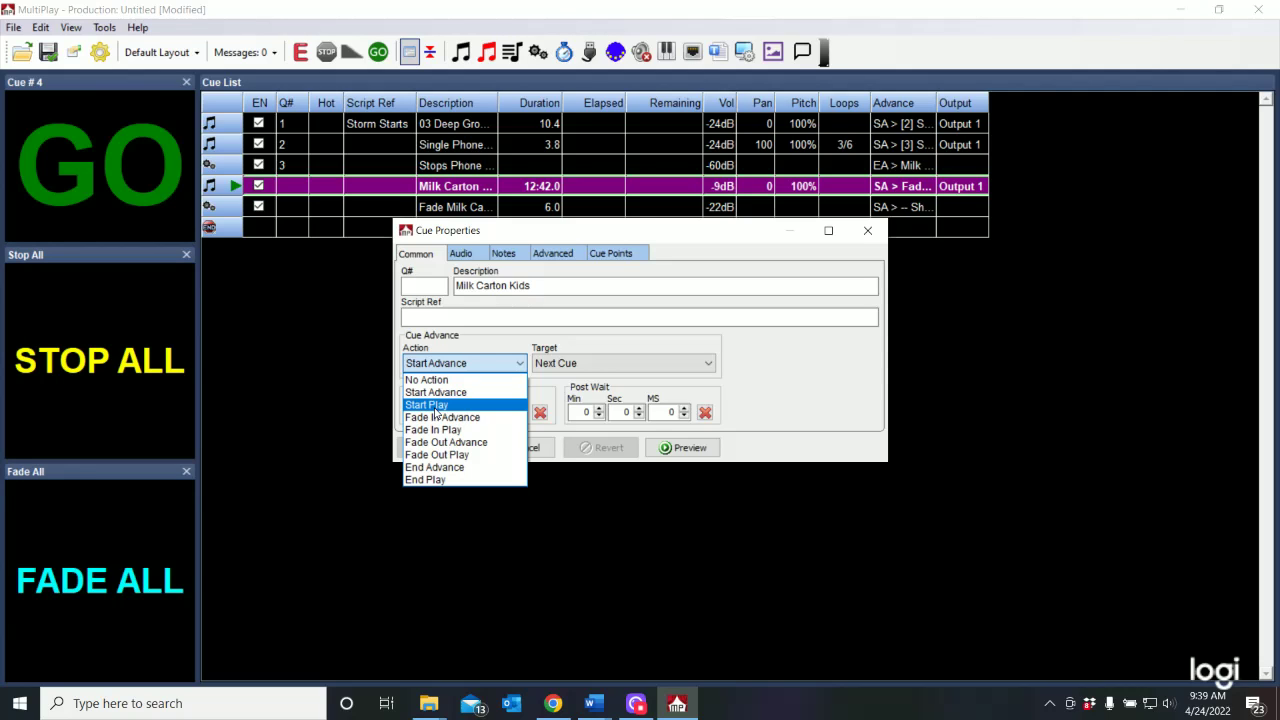
click(434, 405)
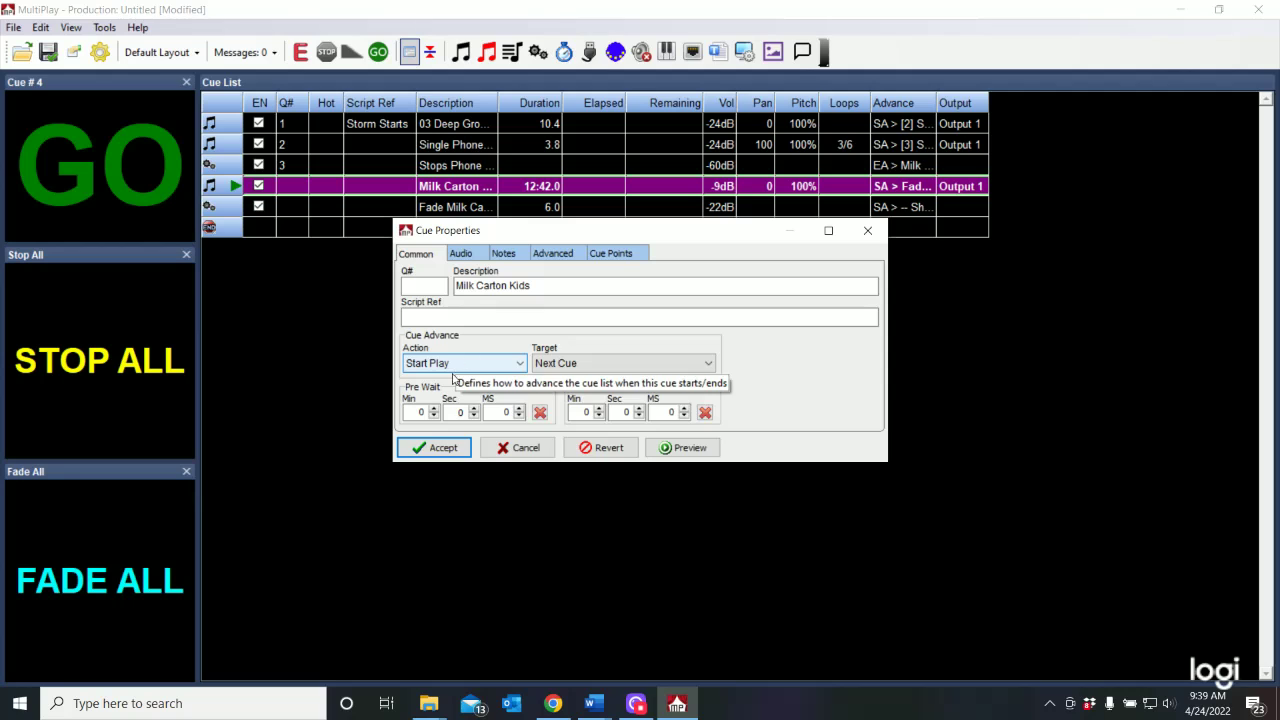
click(440, 452)
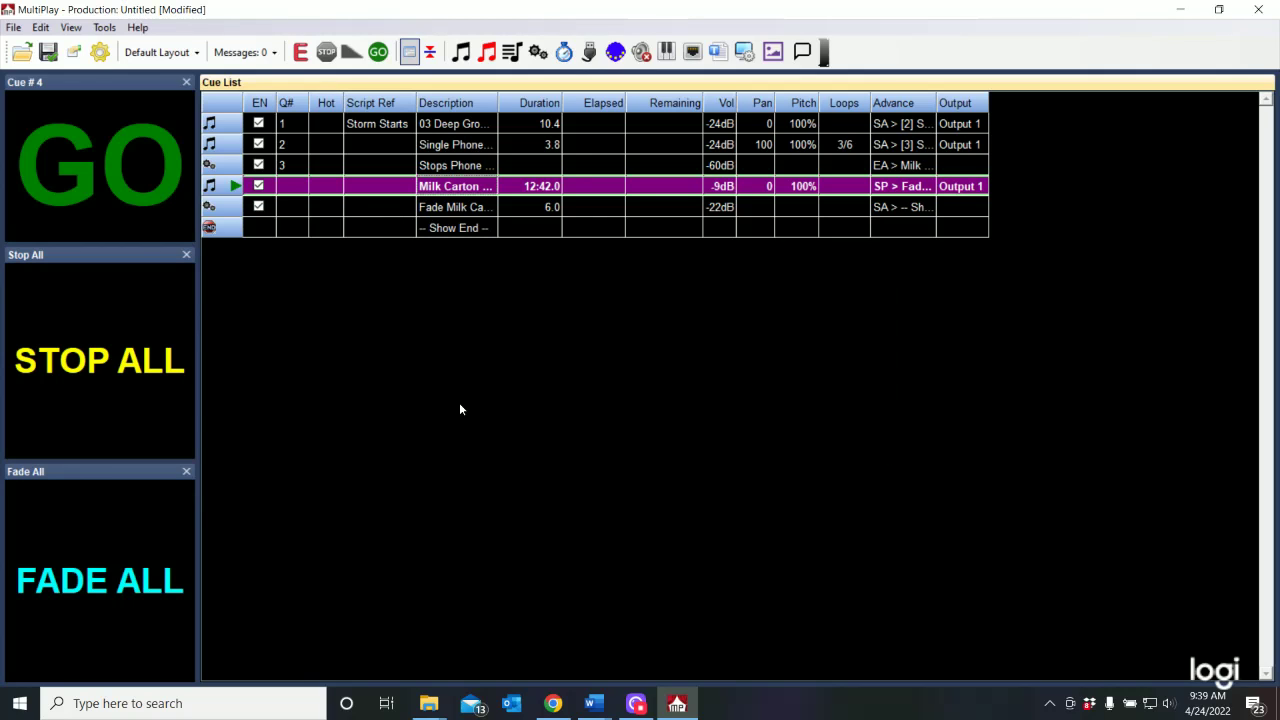
- Play cue 4 with its automatic fade, then line up the Fade Milk Carton cue and stop all playback
click(144, 165)
mouse_move(453, 216)
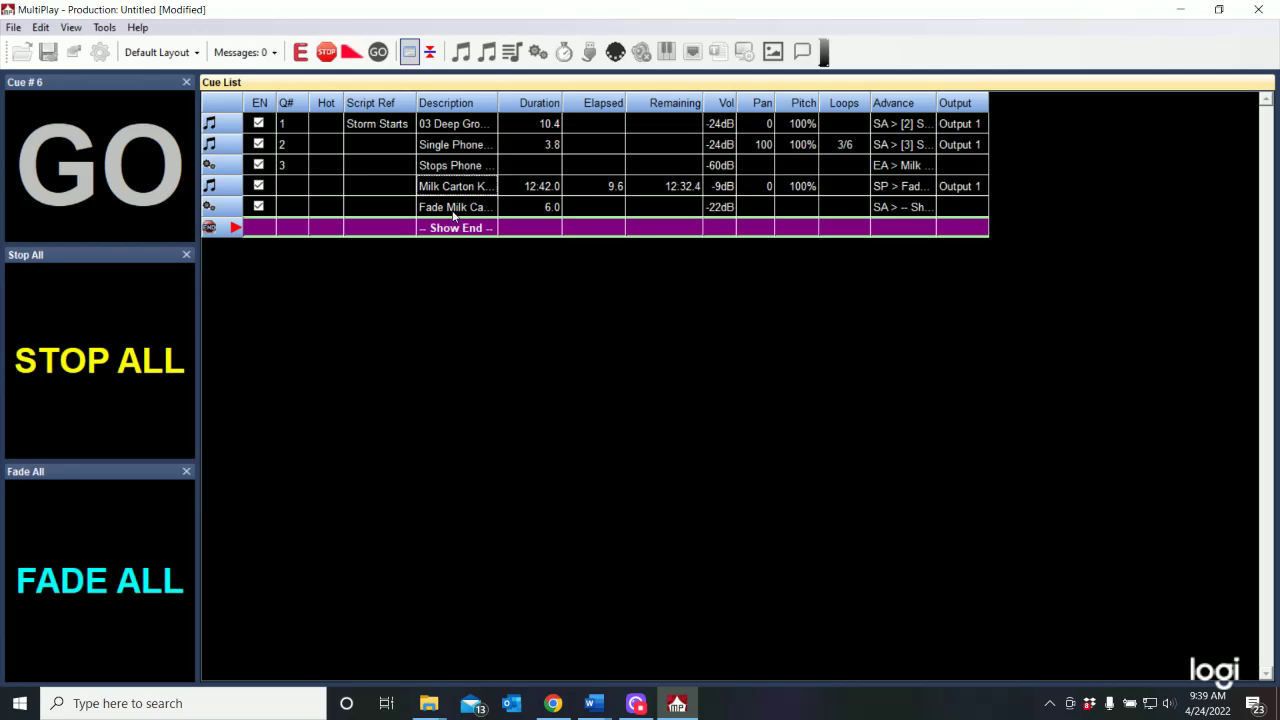
click(451, 208)
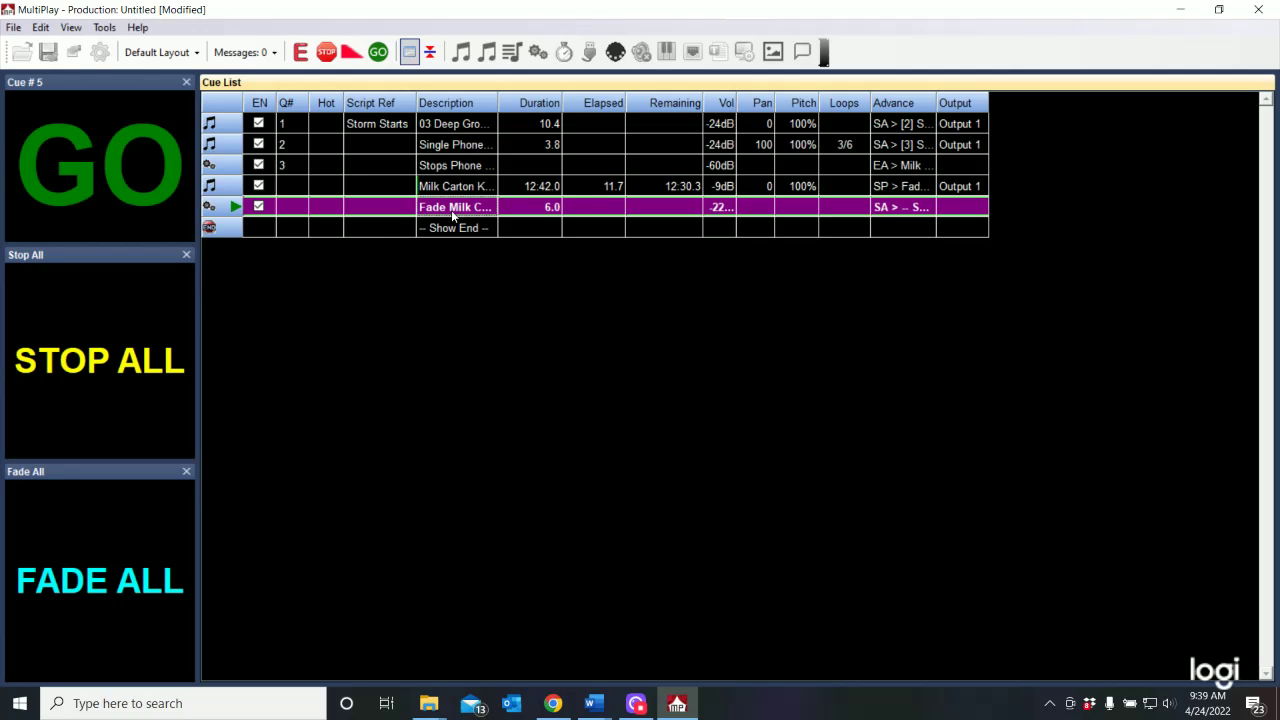
click(140, 365)
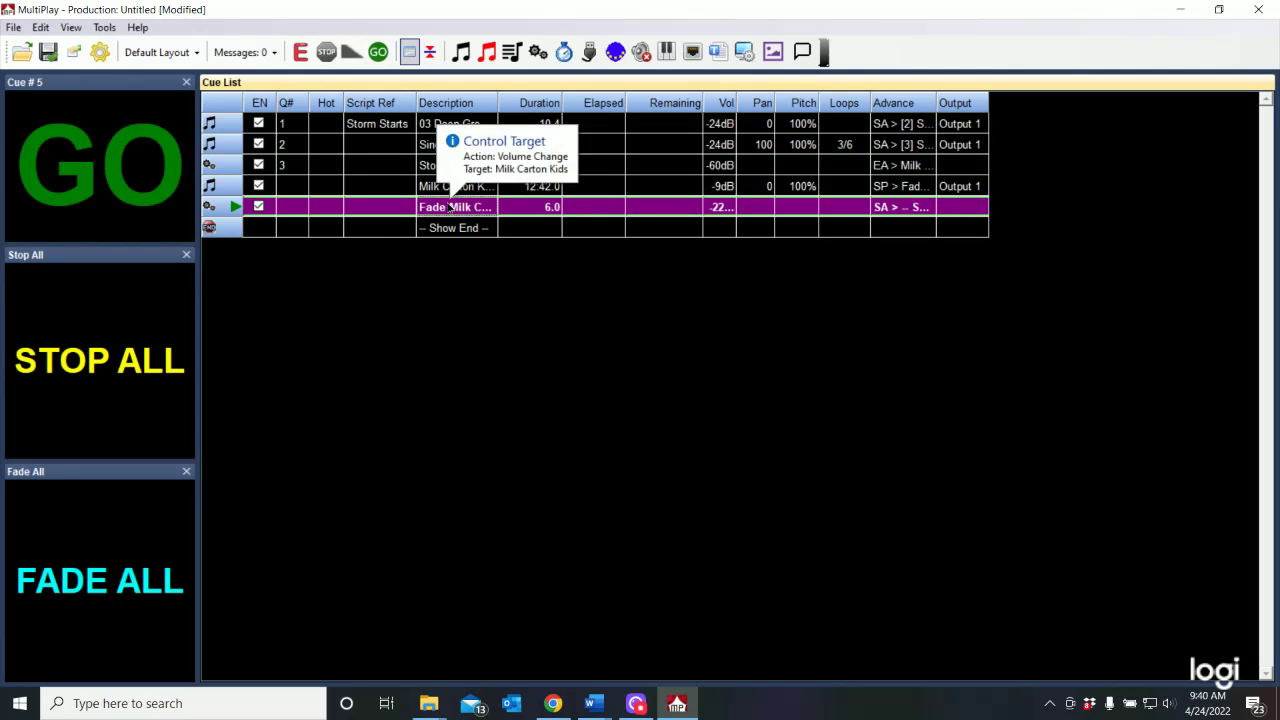
- Set the Fade Milk Carton Kids cue's Pre Wait to 18 seconds in its Cue Properties
right_click(440, 210)
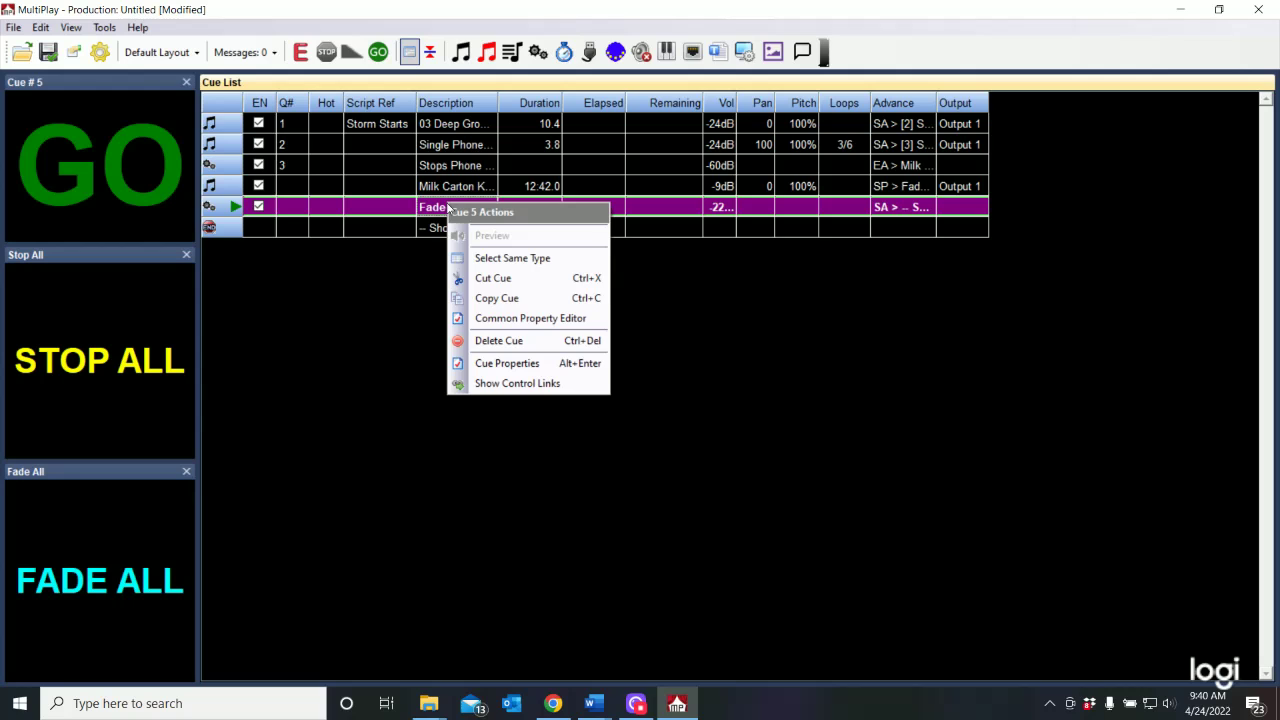
click(500, 364)
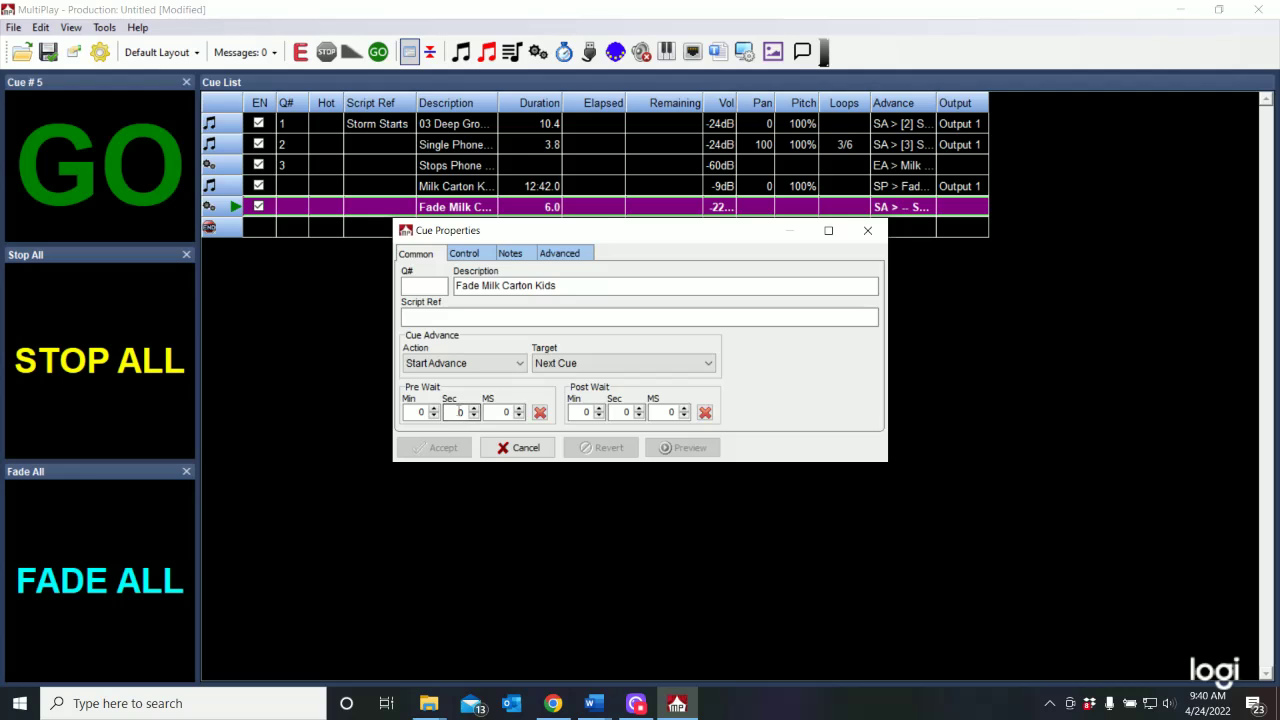
click(461, 412)
text(18)
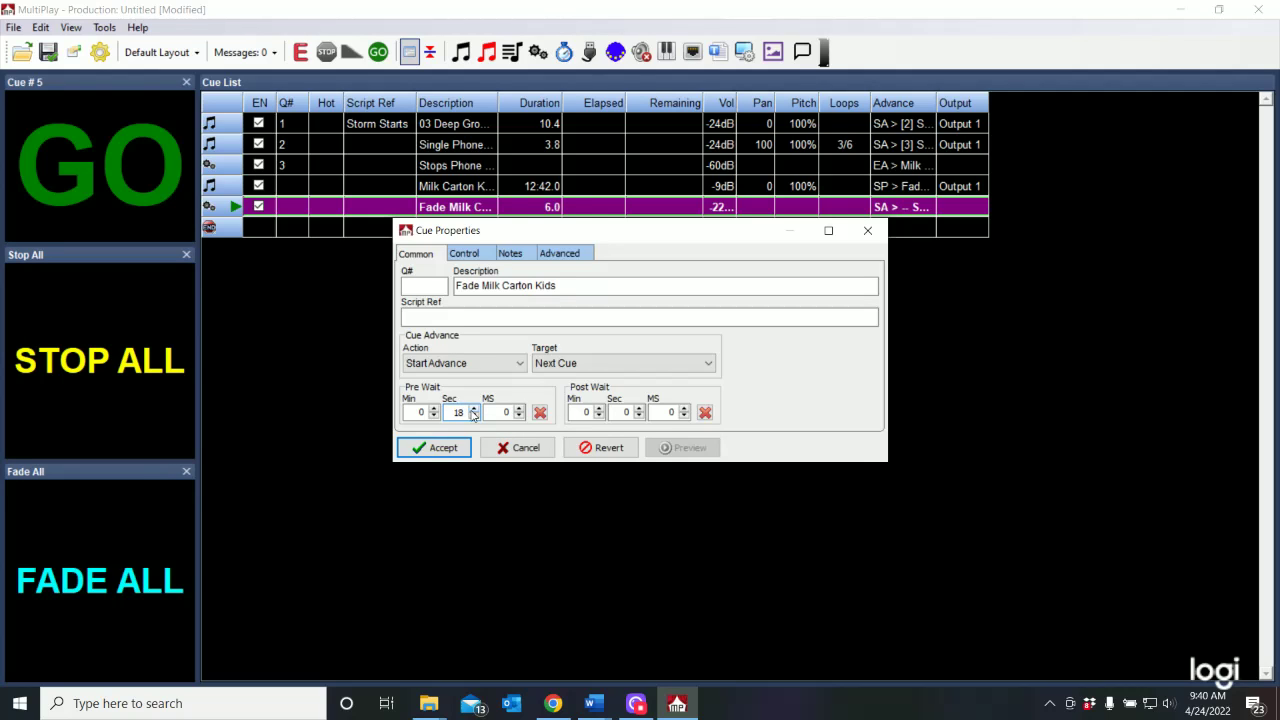
click(443, 448)
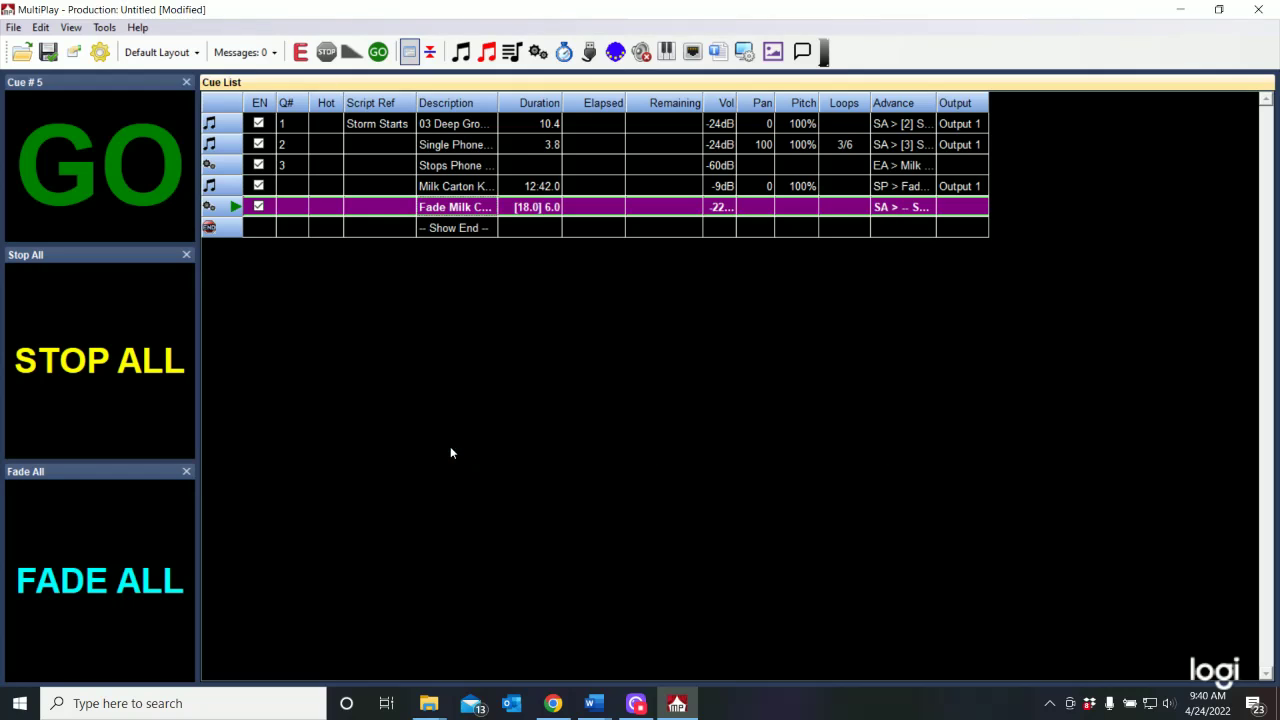
- Select the song cue, widen the Description column, and play it to test the 18-second delayed fade
click(462, 188)
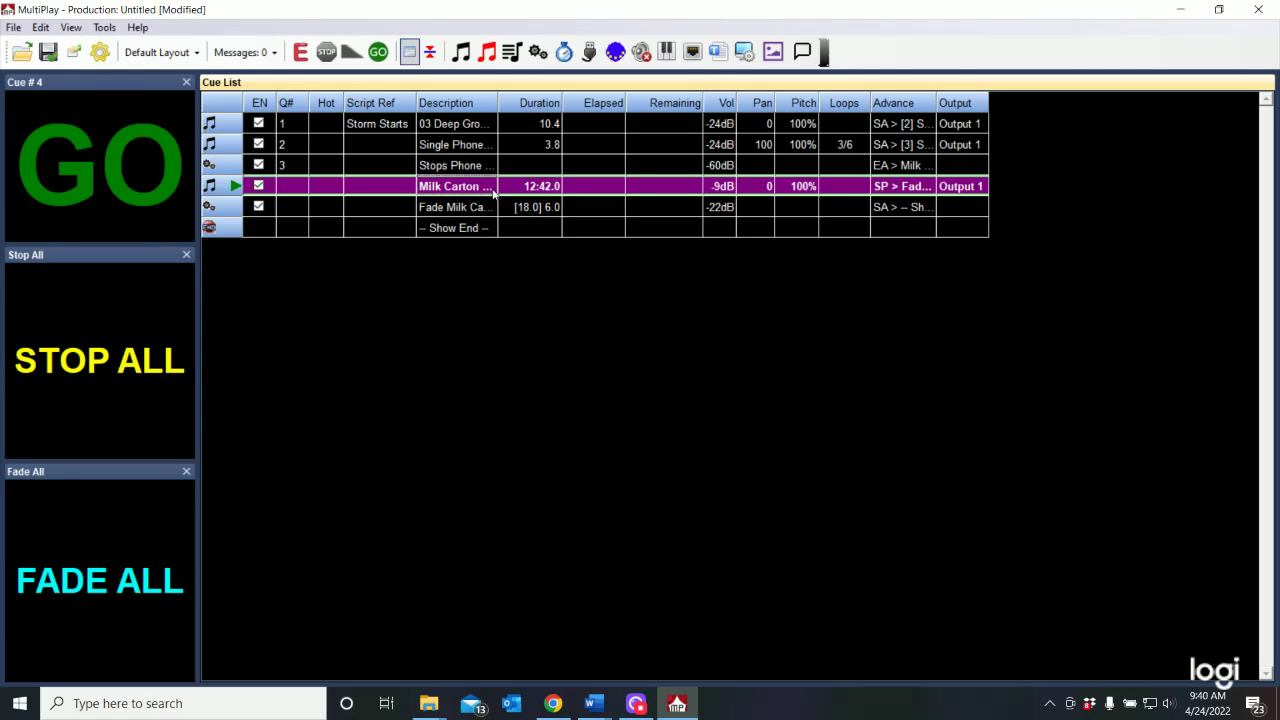
mouse_move(419, 211)
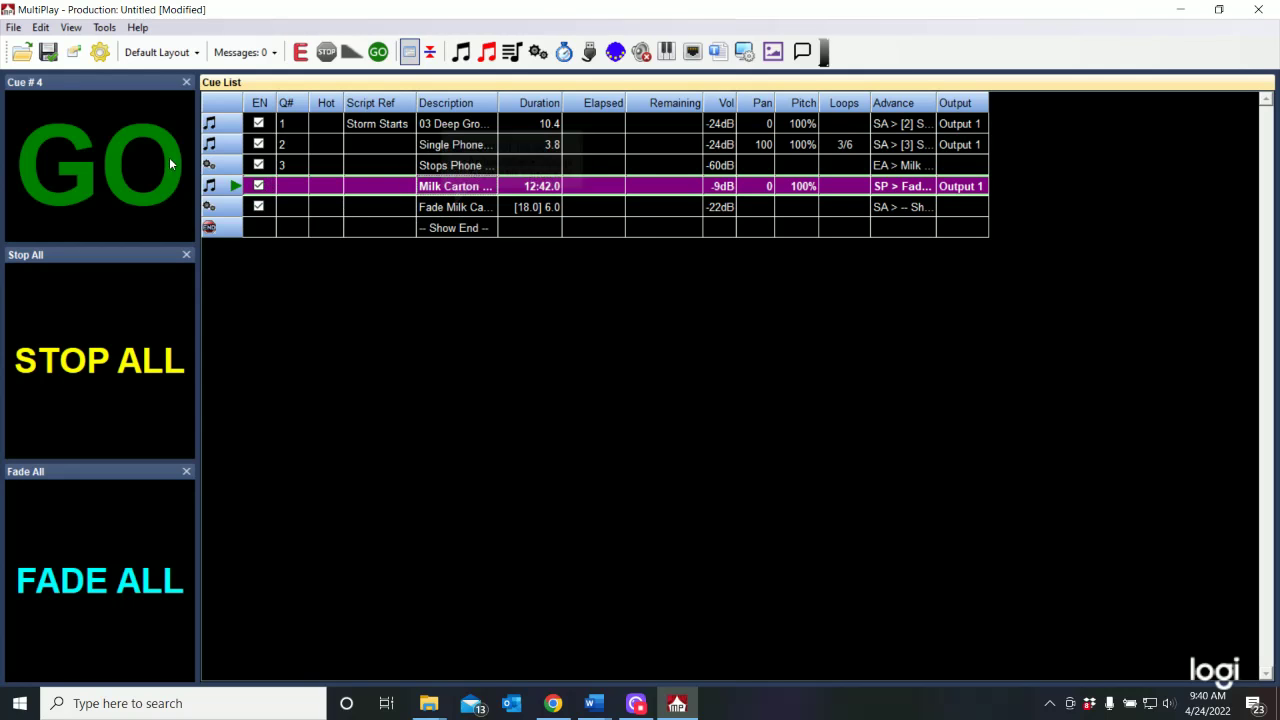
drag(497, 98, 521, 98)
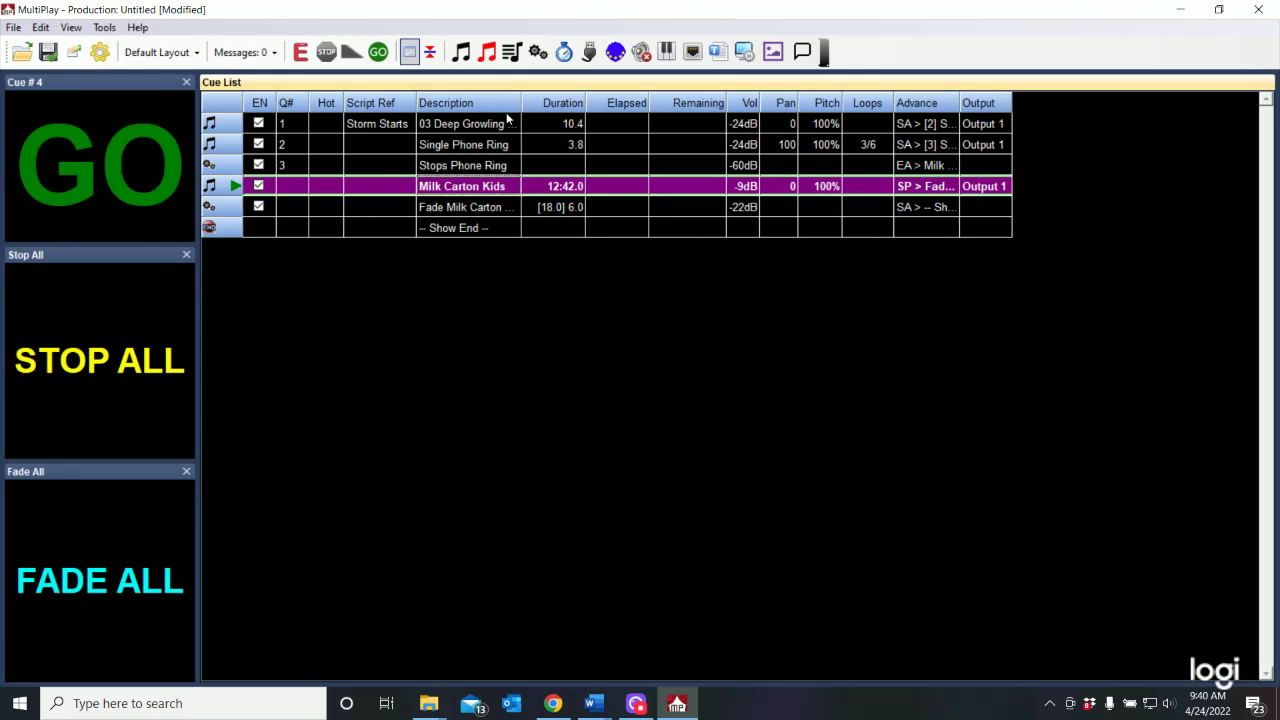
click(100, 178)
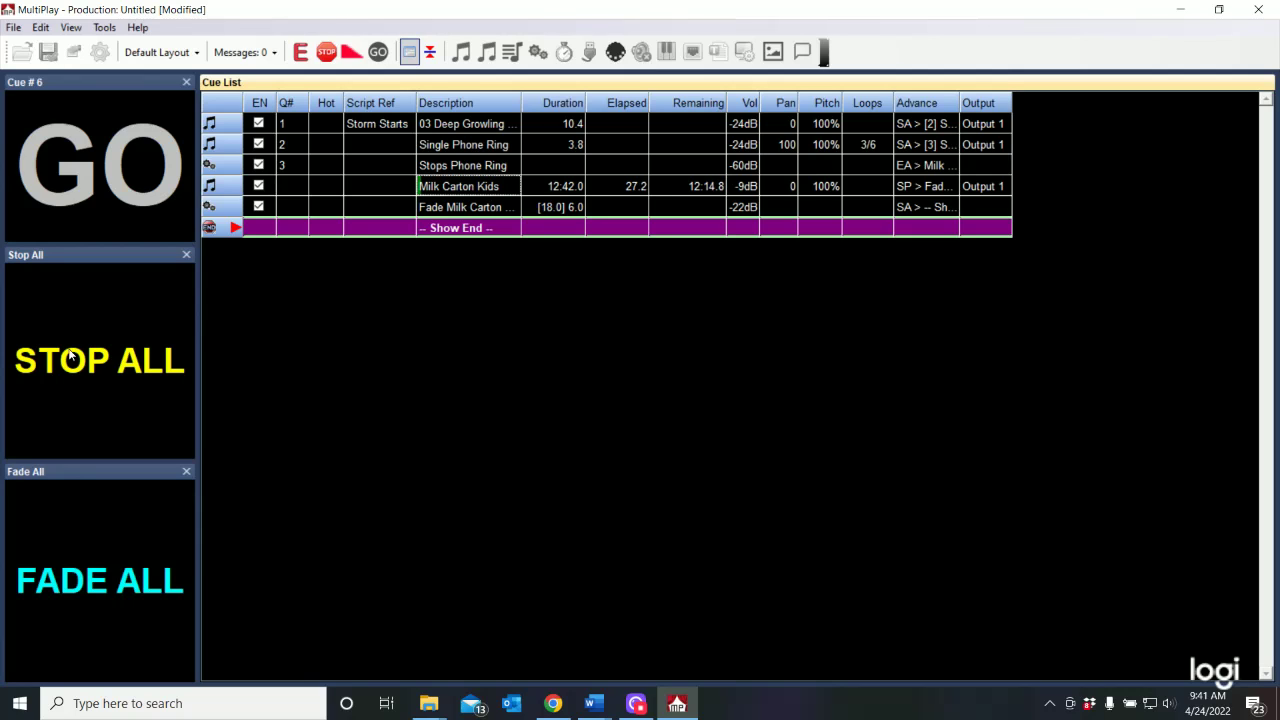
- Stop the song and insert a New Control Cue after the fade cue, above Show End
click(48, 383)
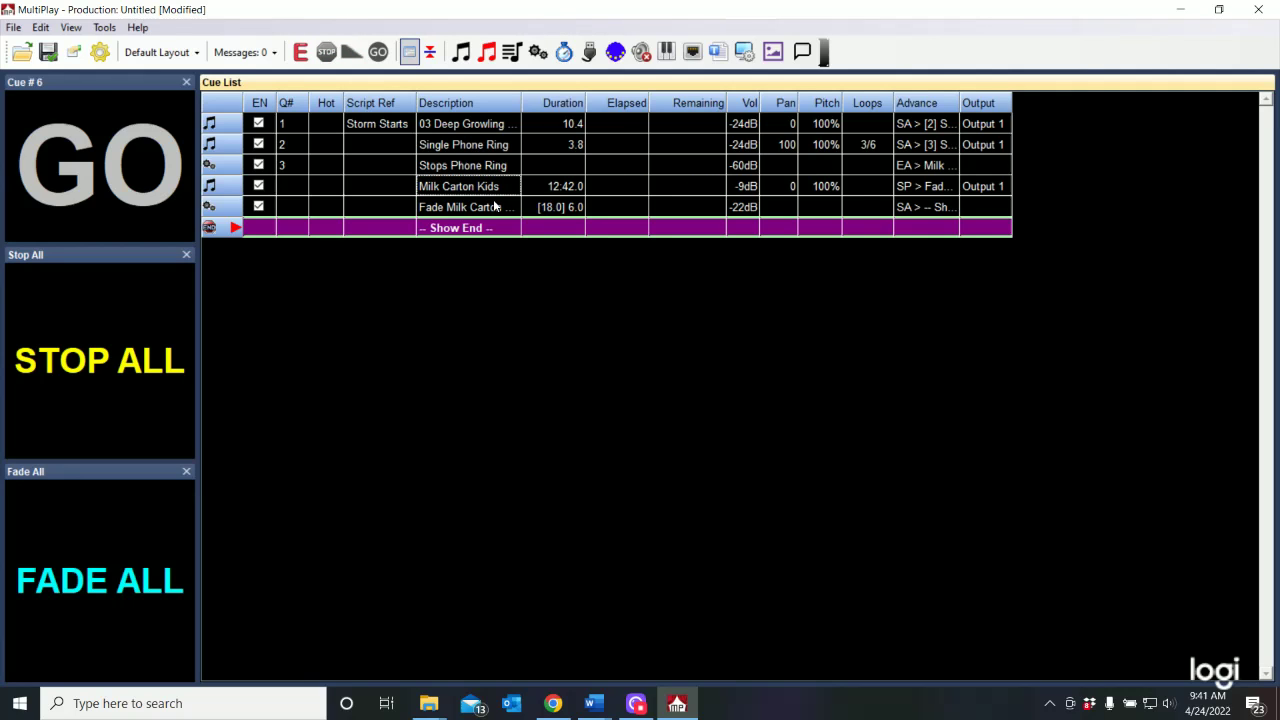
mouse_move(493, 207)
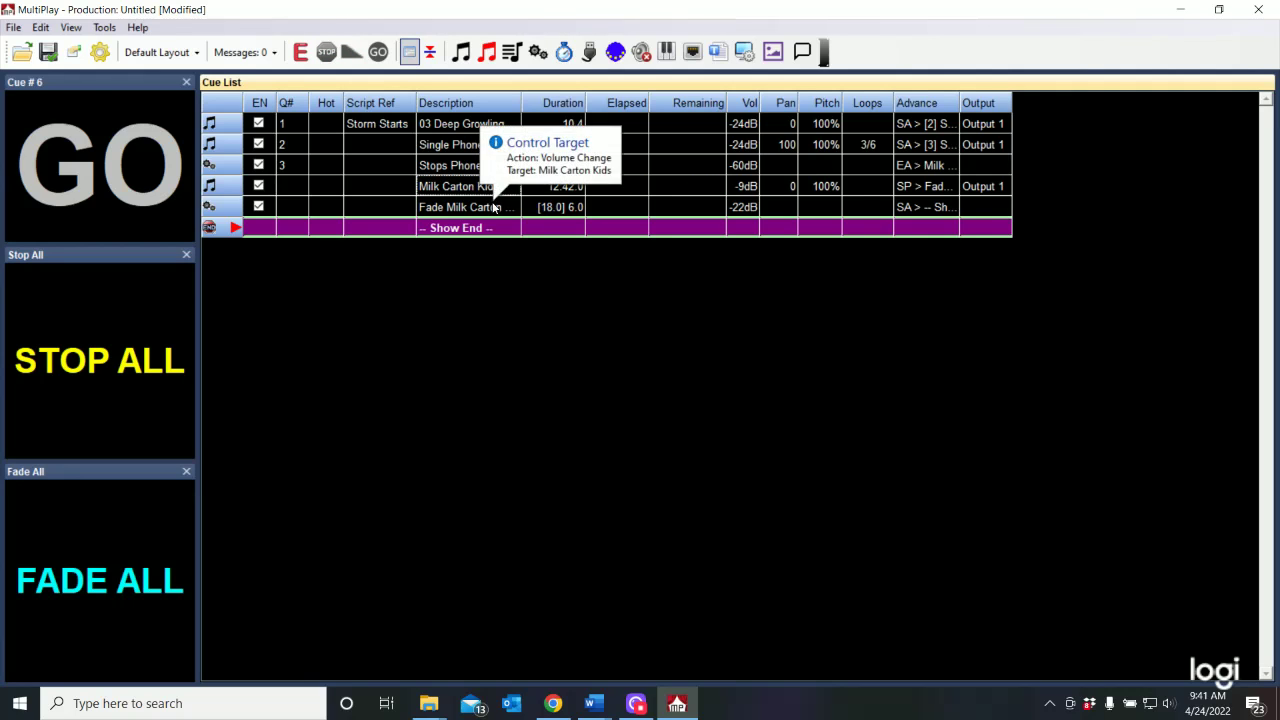
click(540, 52)
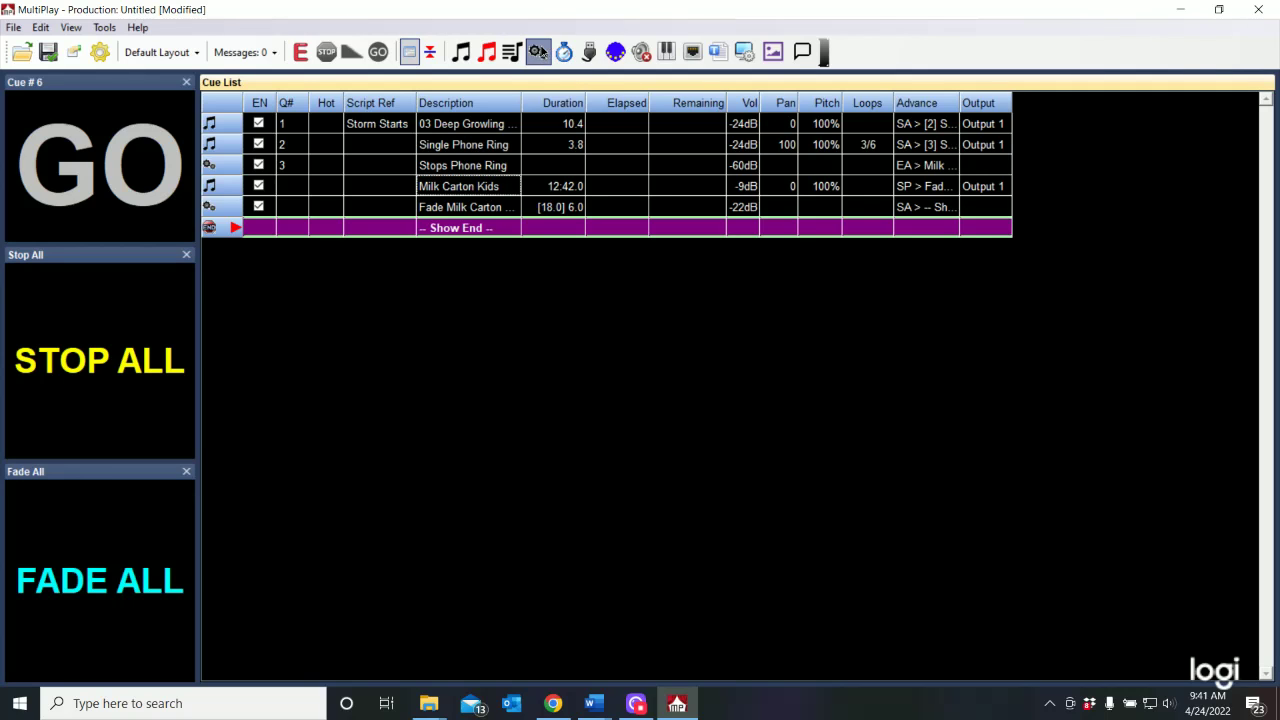
drag(521, 213, 515, 232)
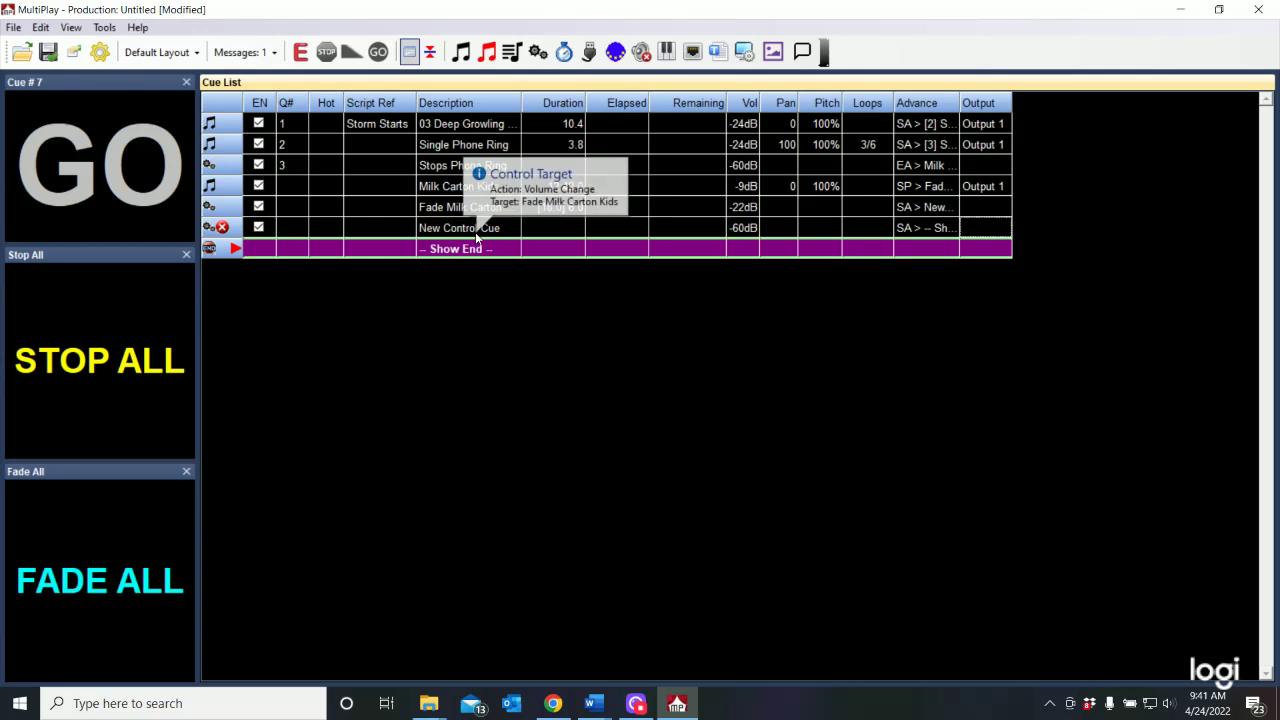
click(470, 229)
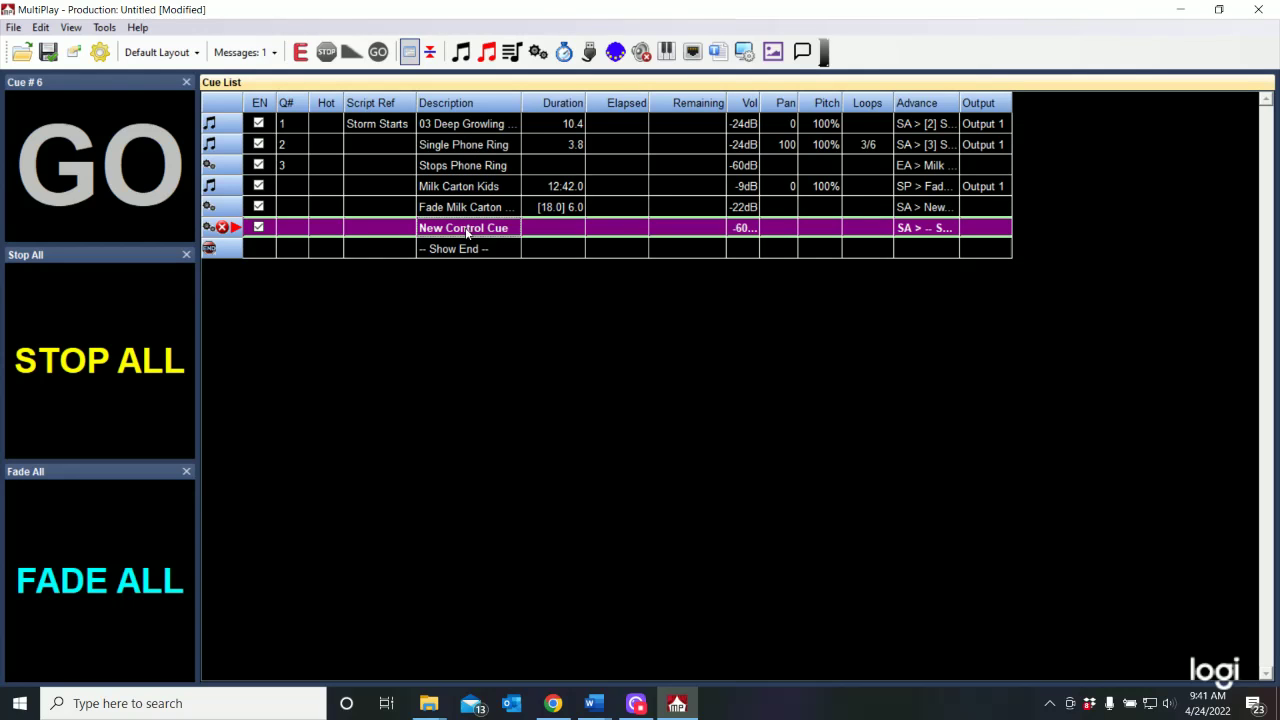
- Rename the new control cue to 'Fade Out Milk Kids' in its properties
right_click(468, 229)
click(538, 390)
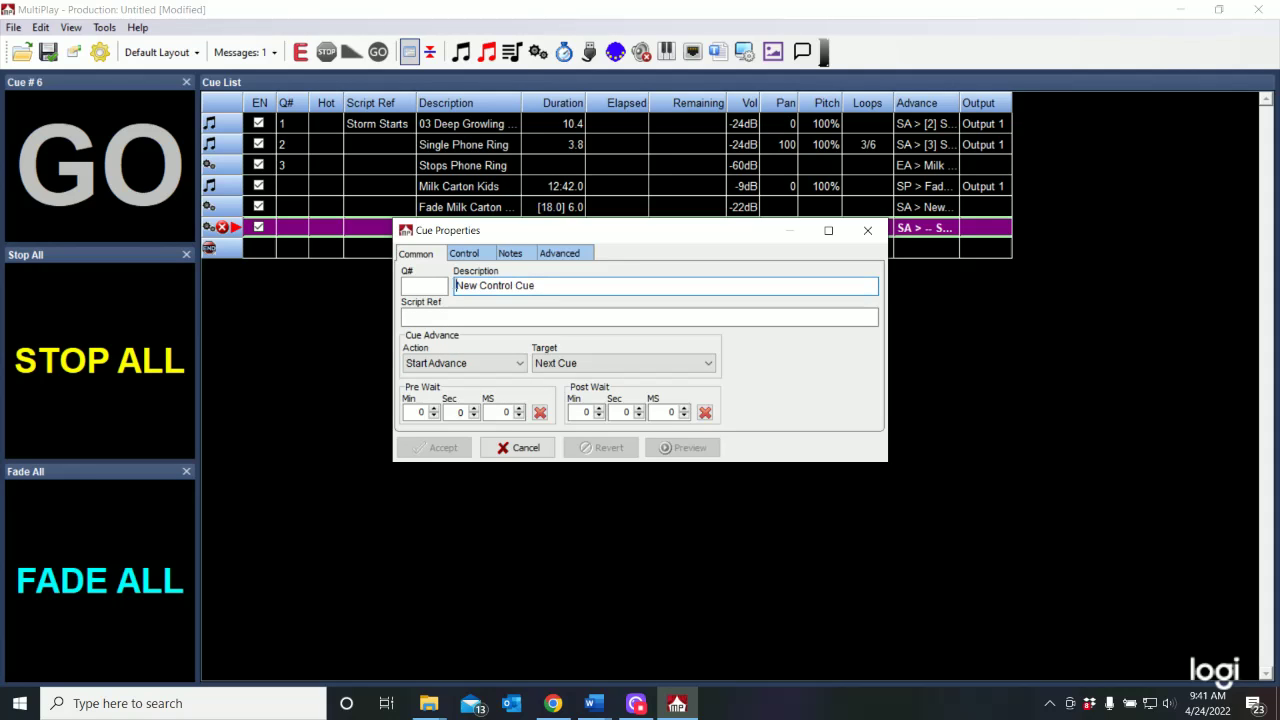
triple_click(545, 285)
text(Fade Out)
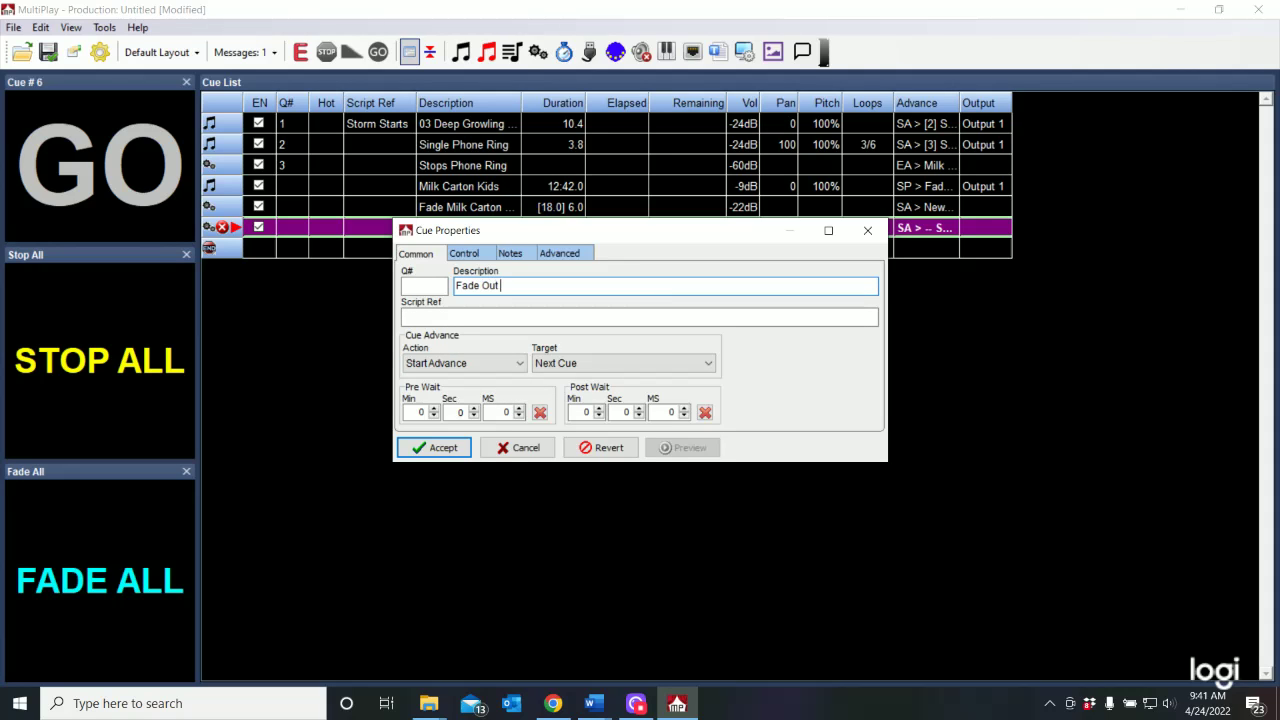
text( Milk Kids)
- Set the control cue's end volume to -60 dB and its fade time to 5 seconds
click(466, 256)
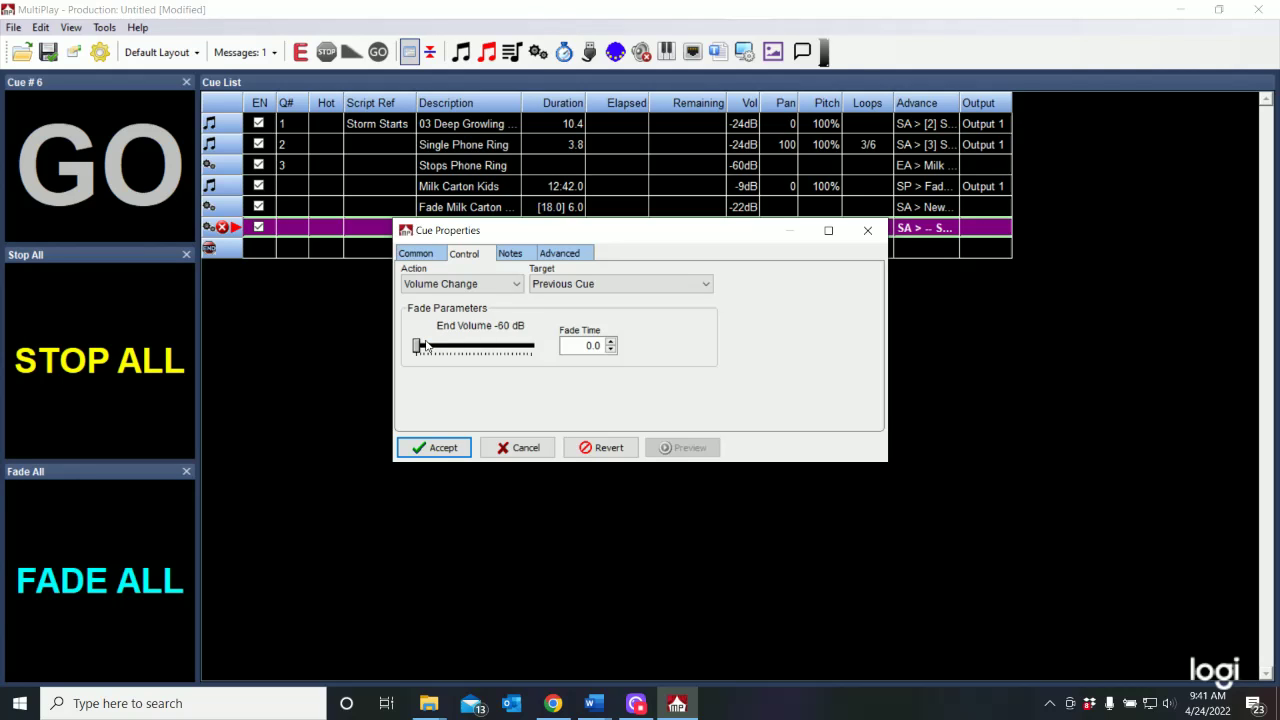
mouse_move(416, 346)
mouse_down()
mouse_move(446, 355)
mouse_move(408, 358)
mouse_up()
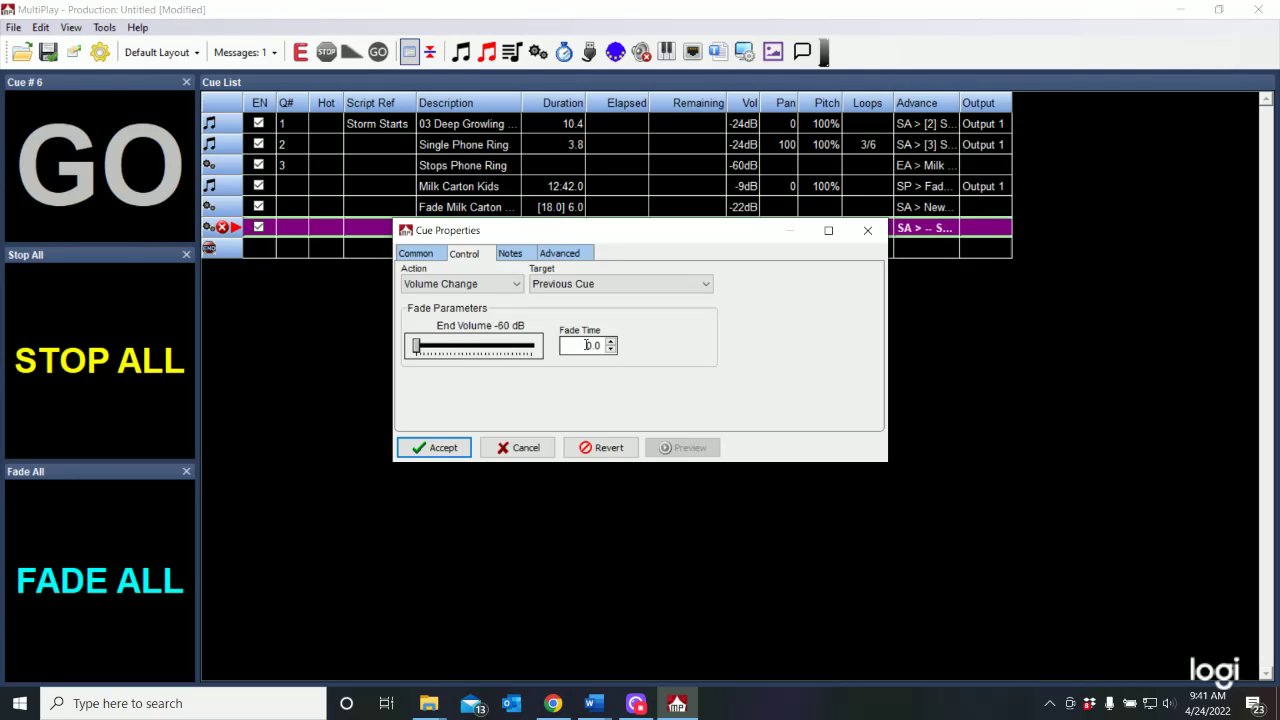
key(Tab)
text(5)
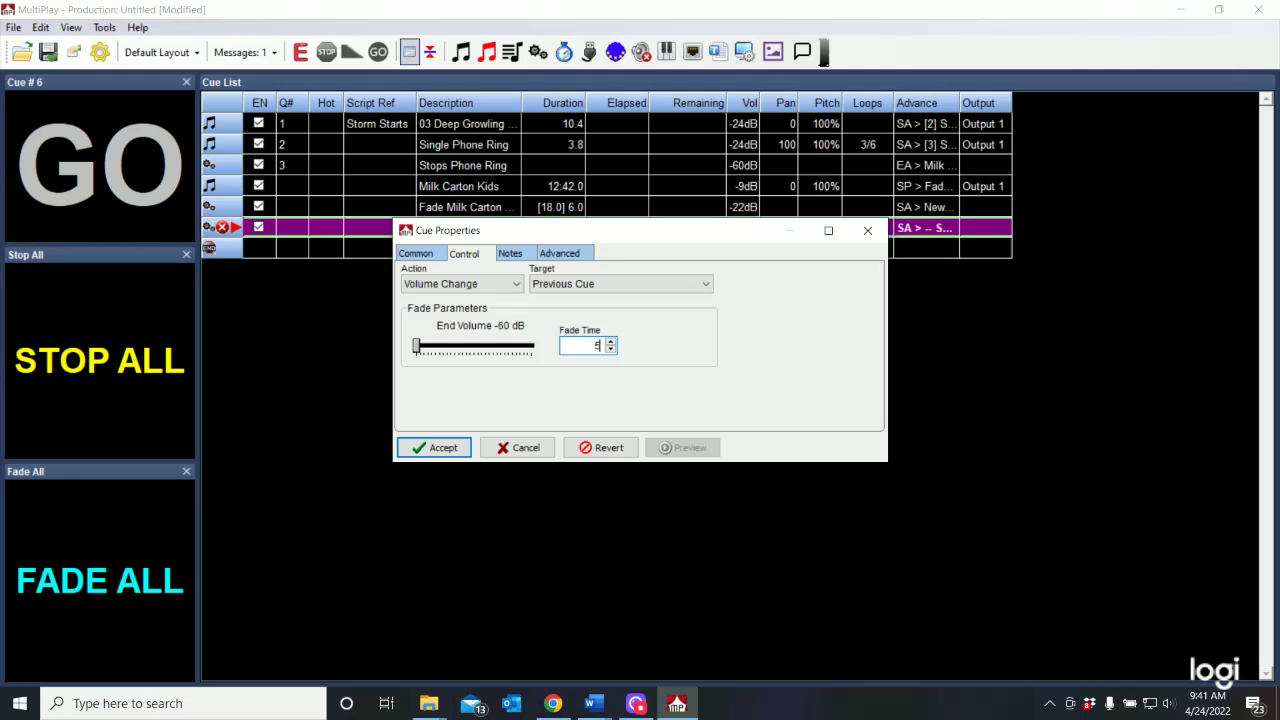
- Choose Milk Carton Kids as the control cue's target
click(573, 285)
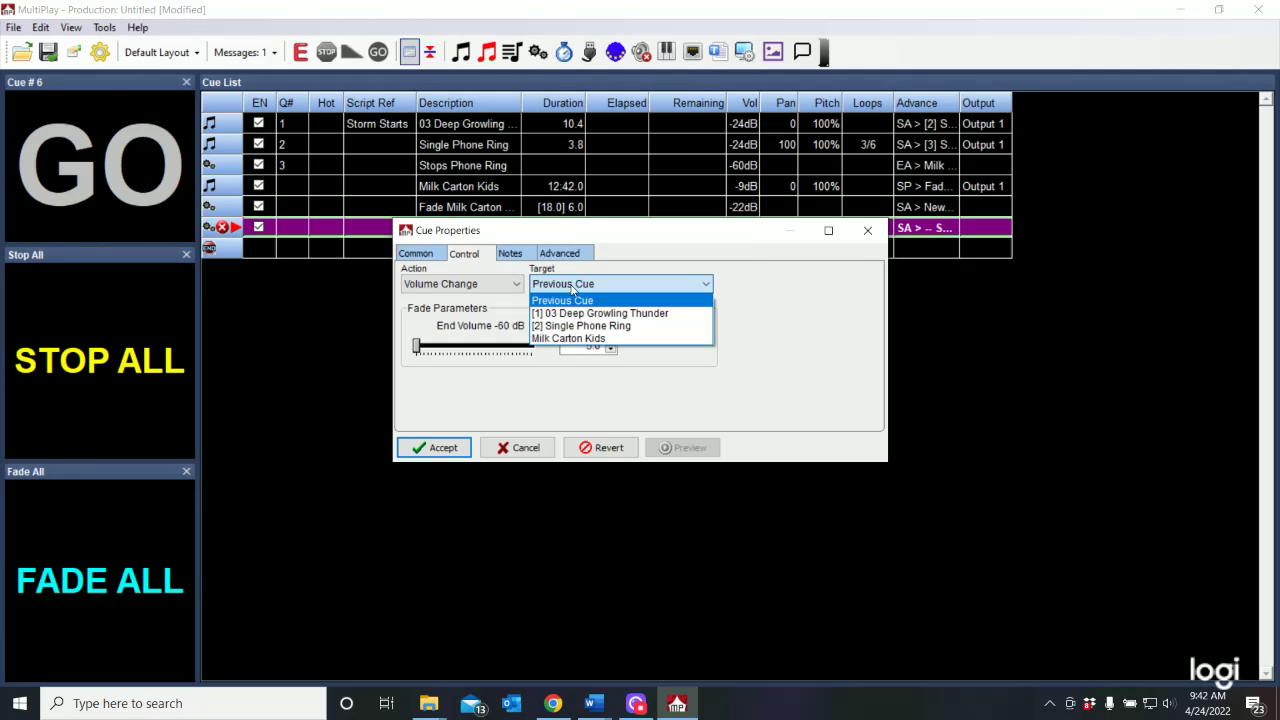
click(573, 288)
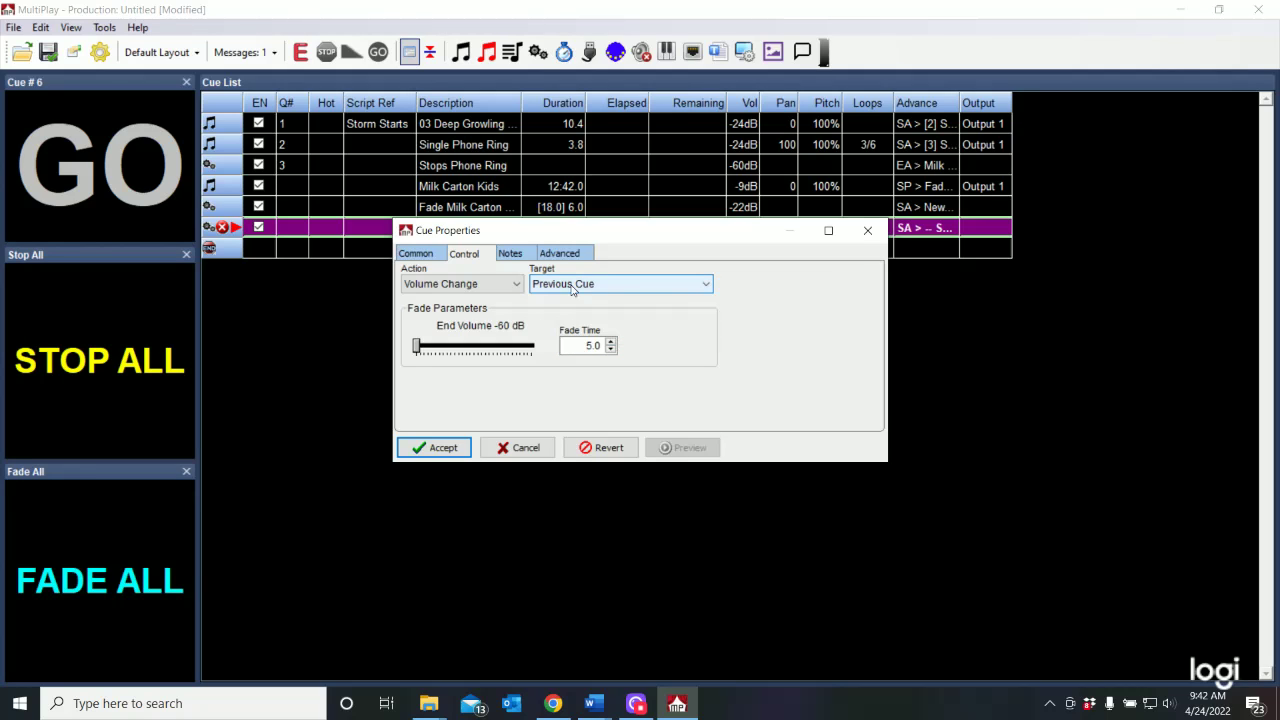
click(695, 289)
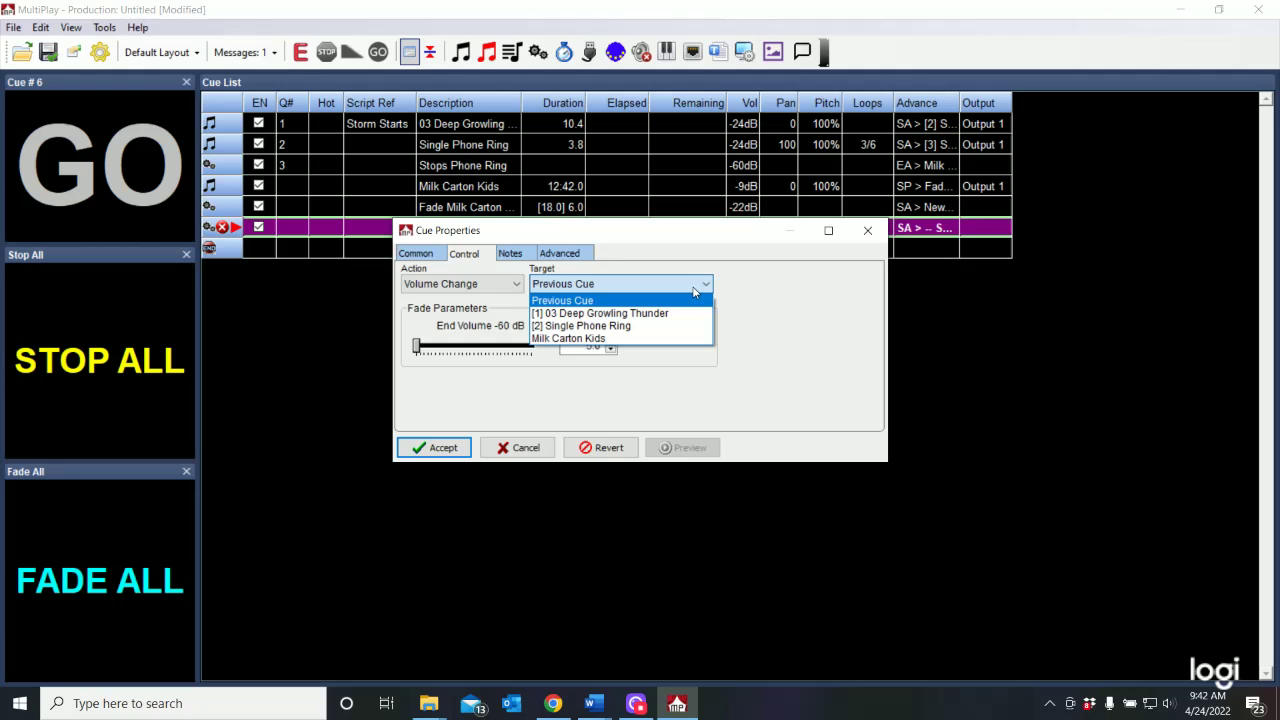
click(590, 339)
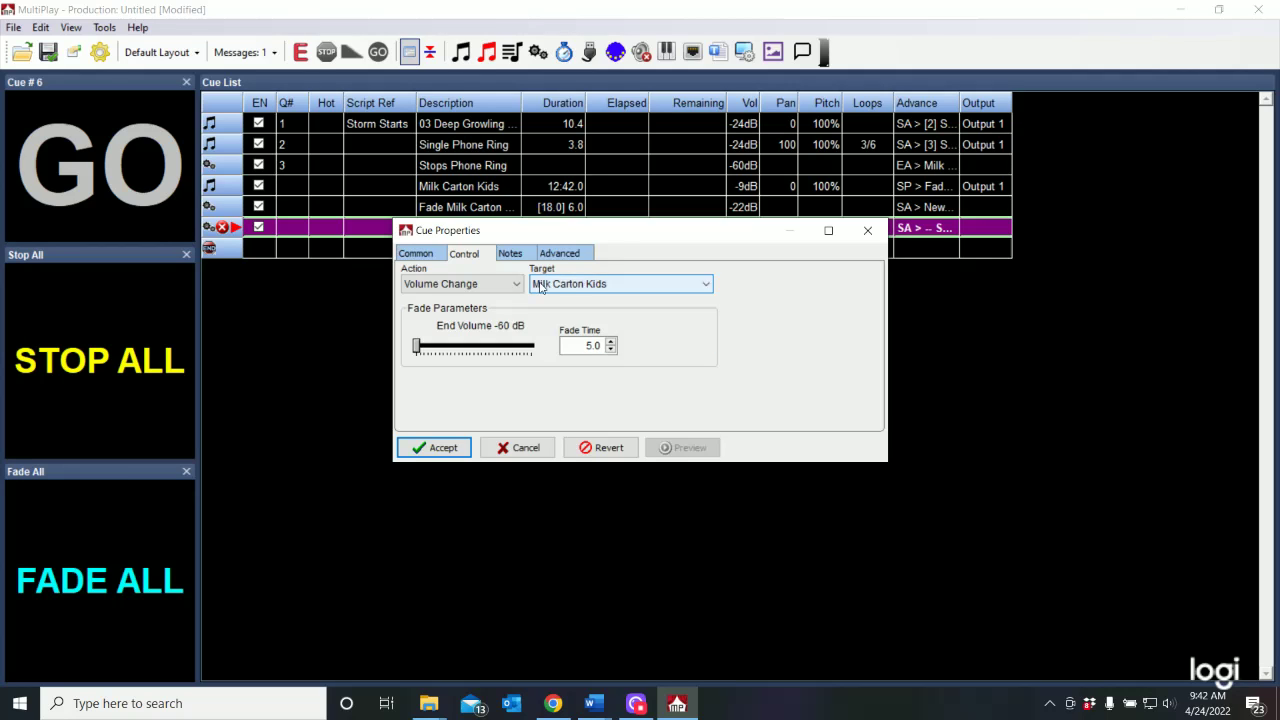
click(580, 286)
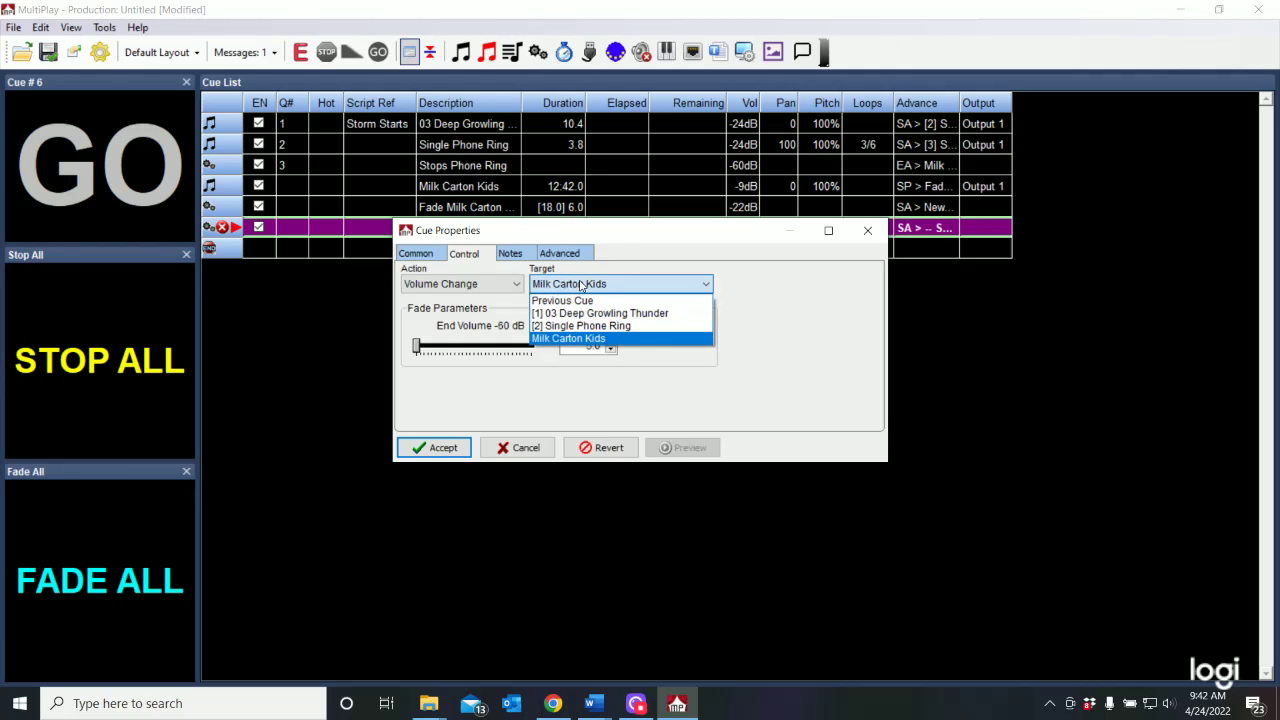
click(566, 339)
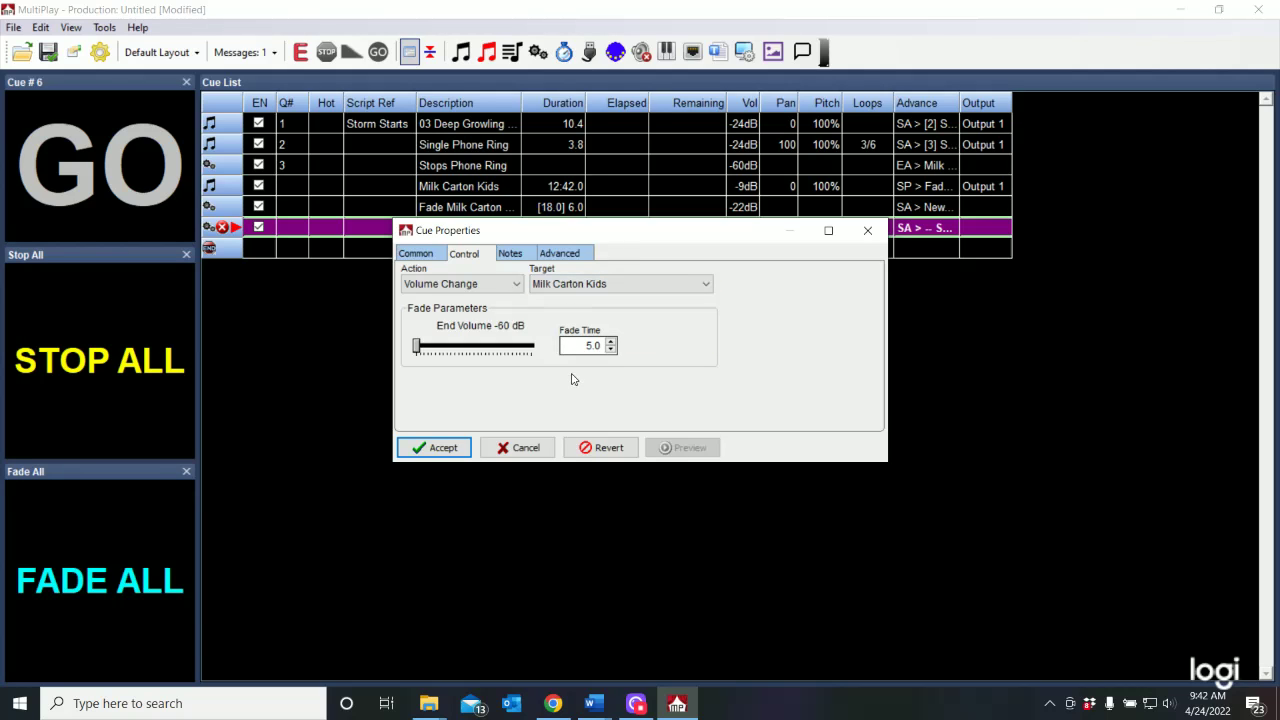
- Save the fade-out cue, play Milk Carton Kids, then fire Fade Out Milk Kids to fade it over 5 s
click(443, 448)
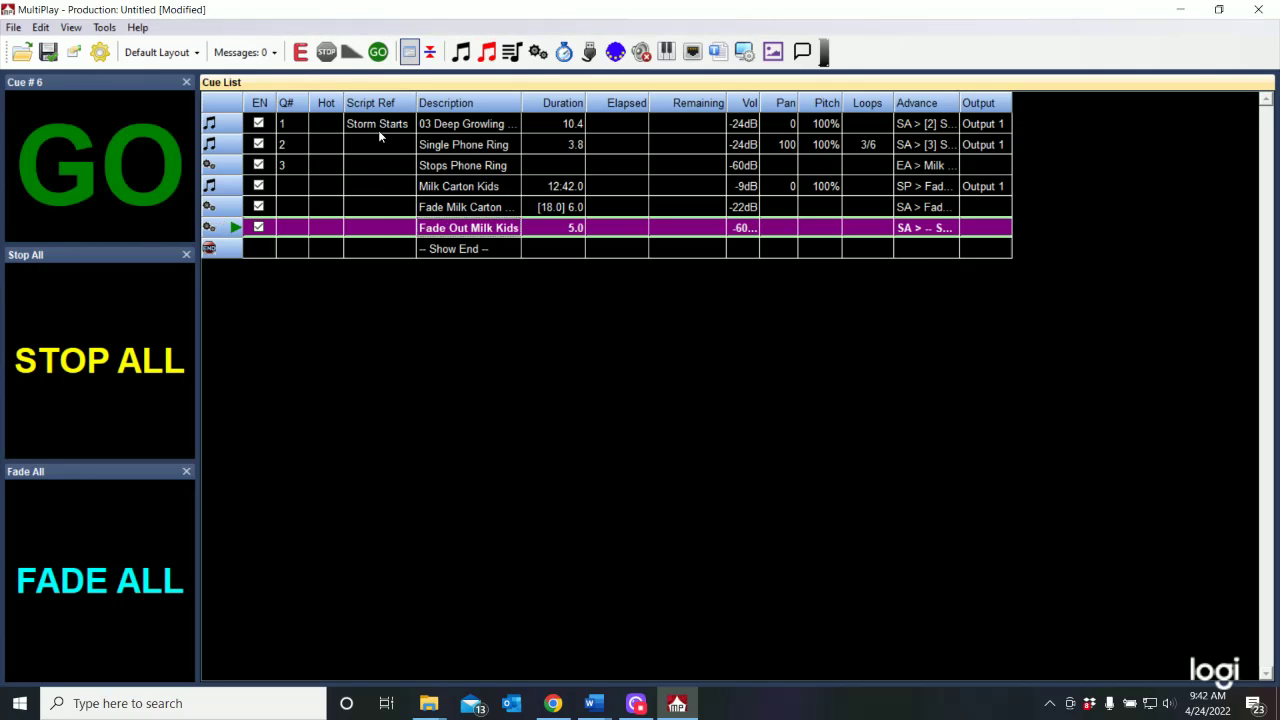
click(476, 187)
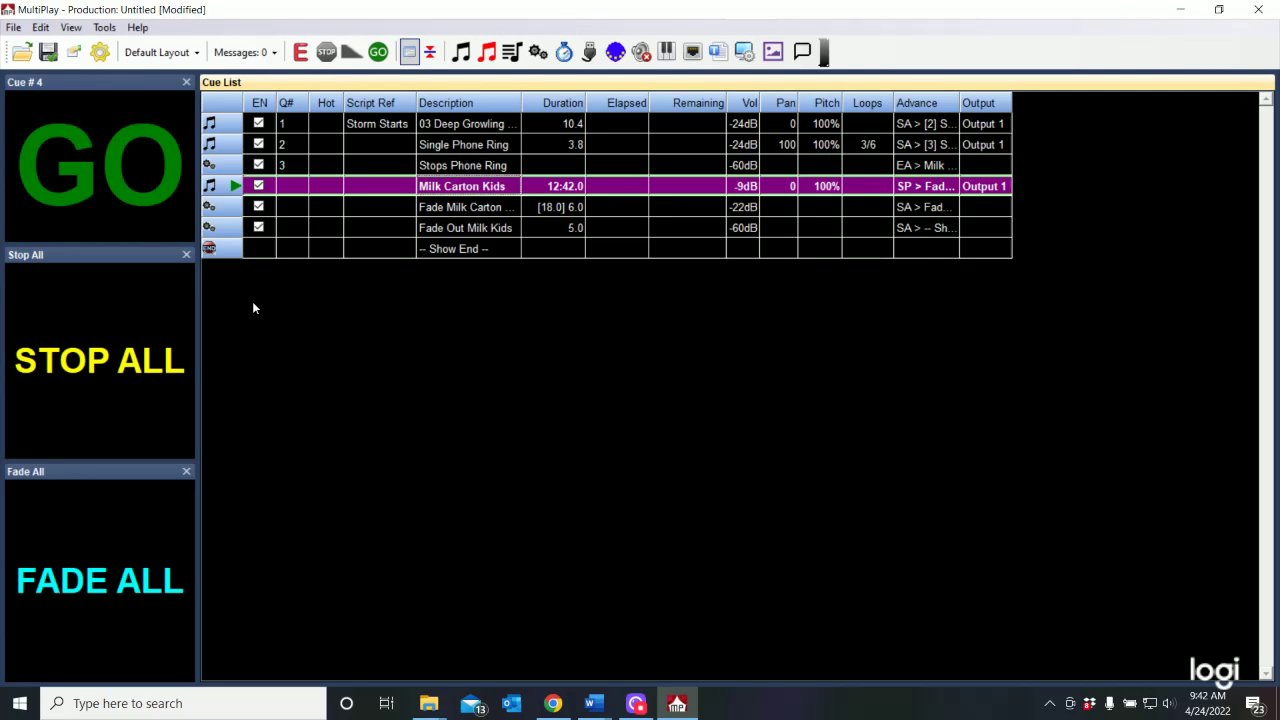
click(154, 193)
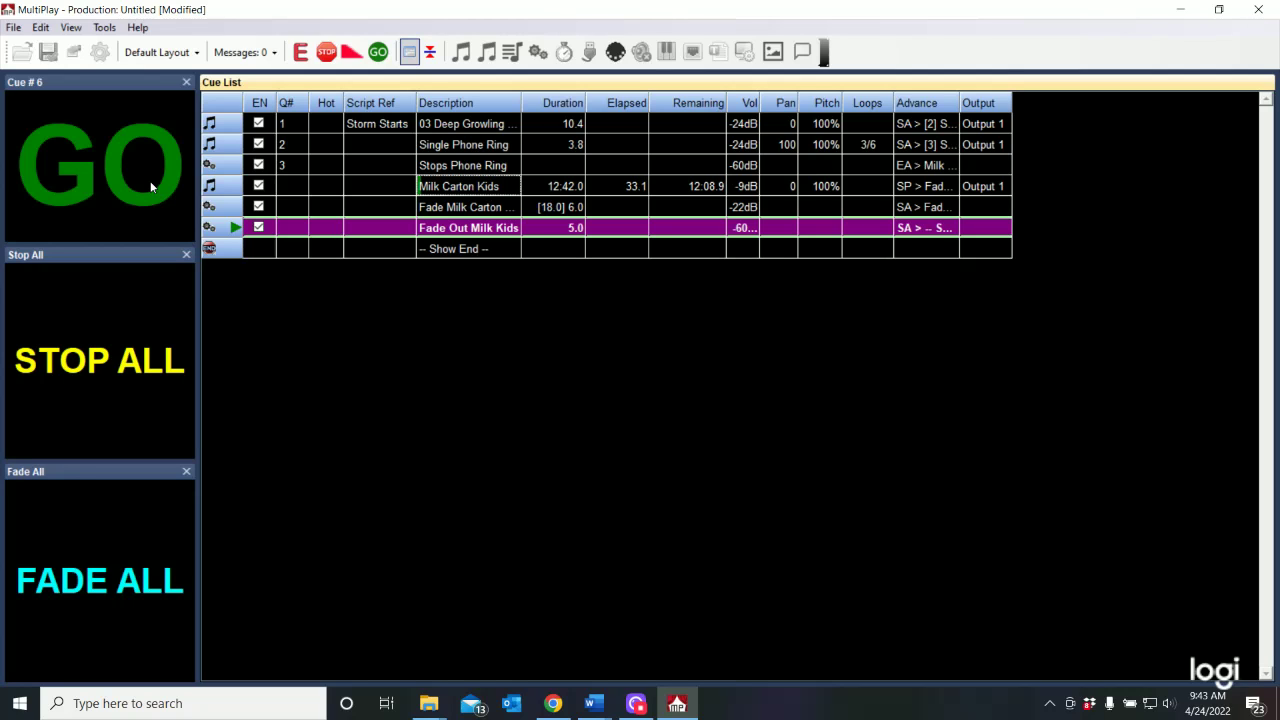
click(151, 187)
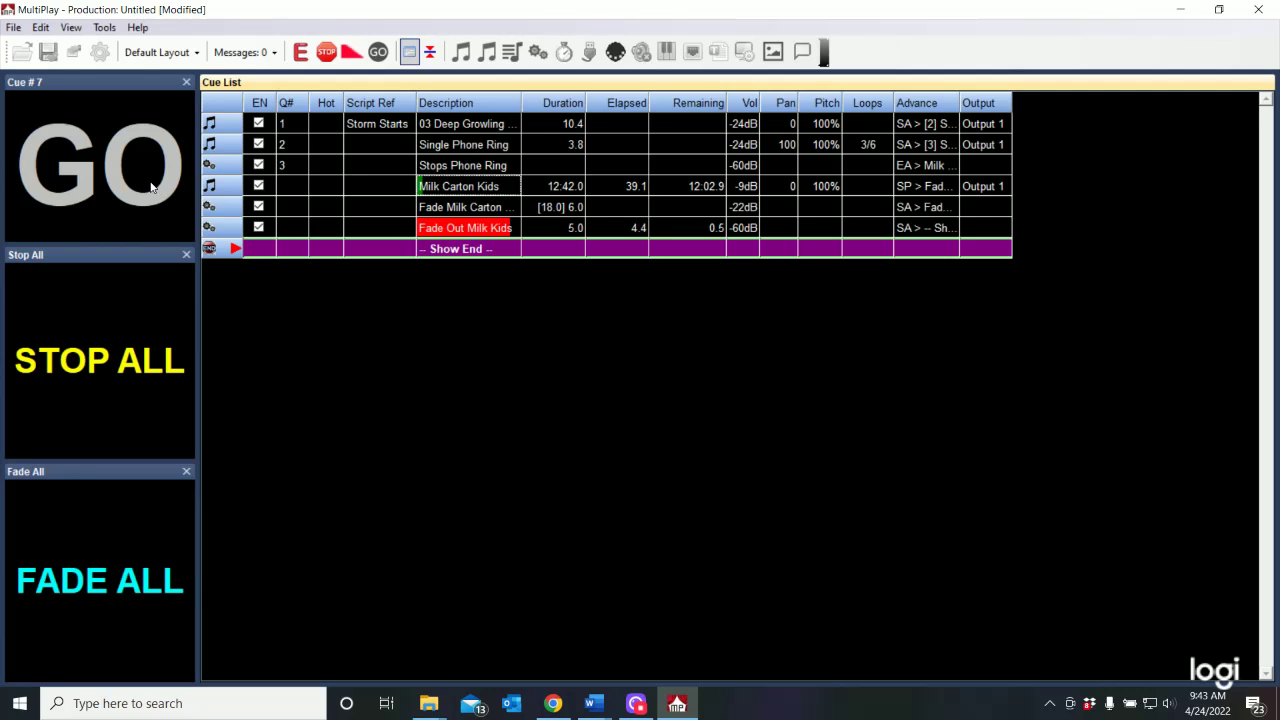
mouse_move(465, 229)
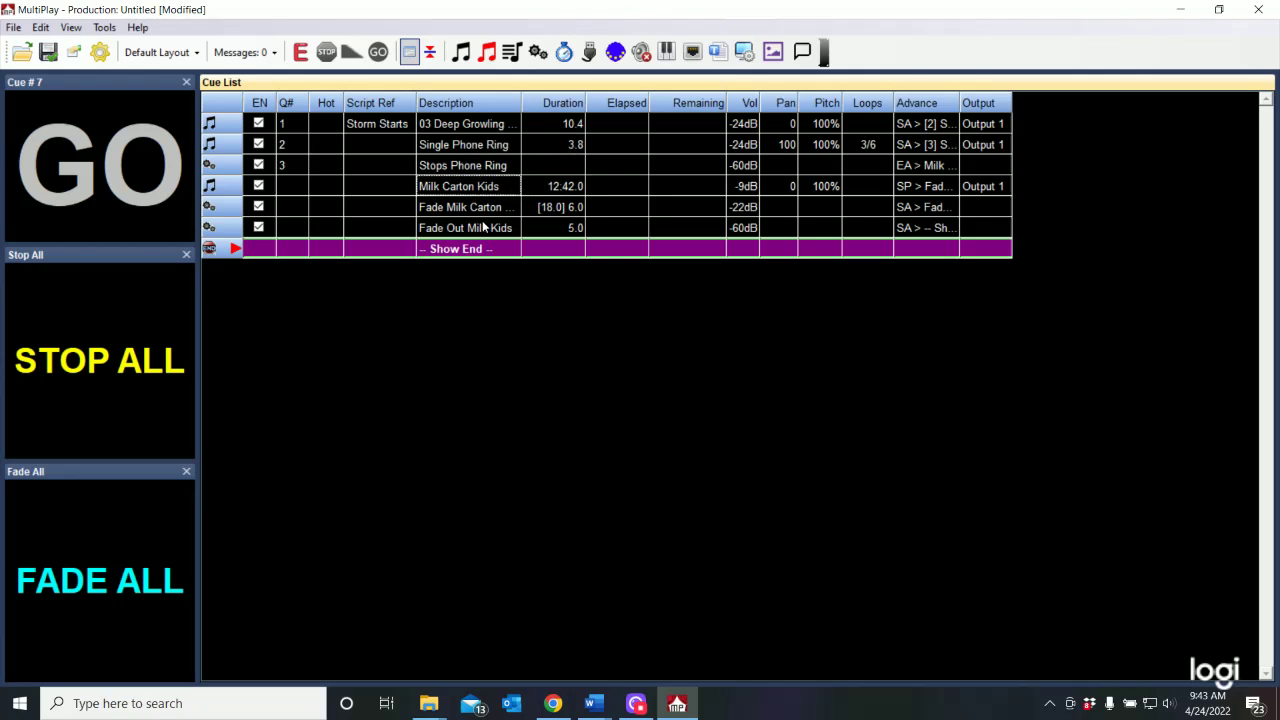
click(476, 229)
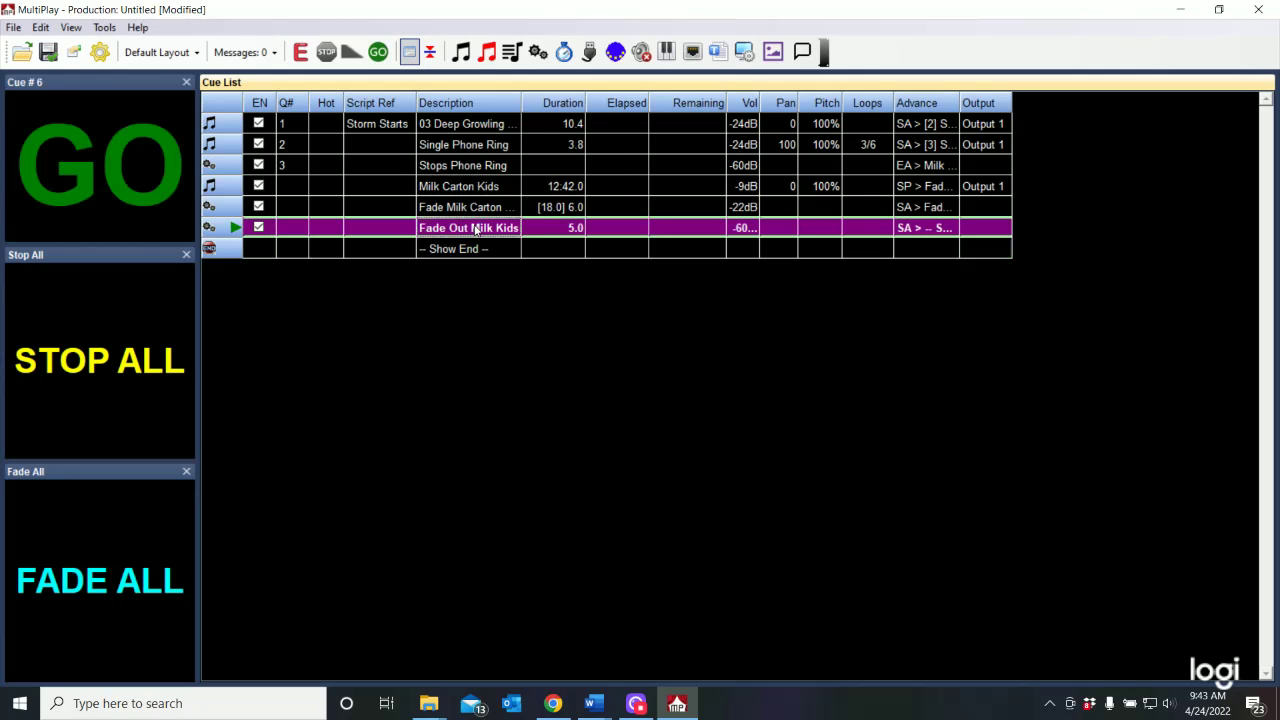
right_click(476, 228)
click(505, 386)
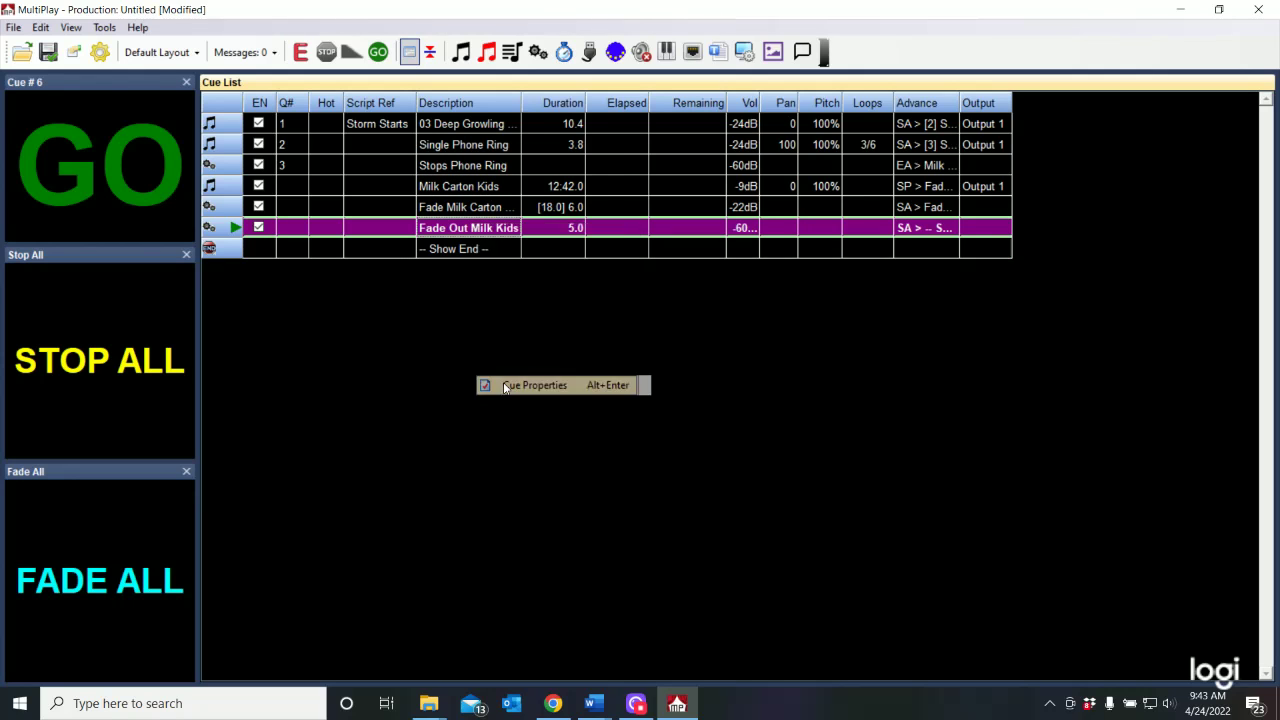
click(464, 254)
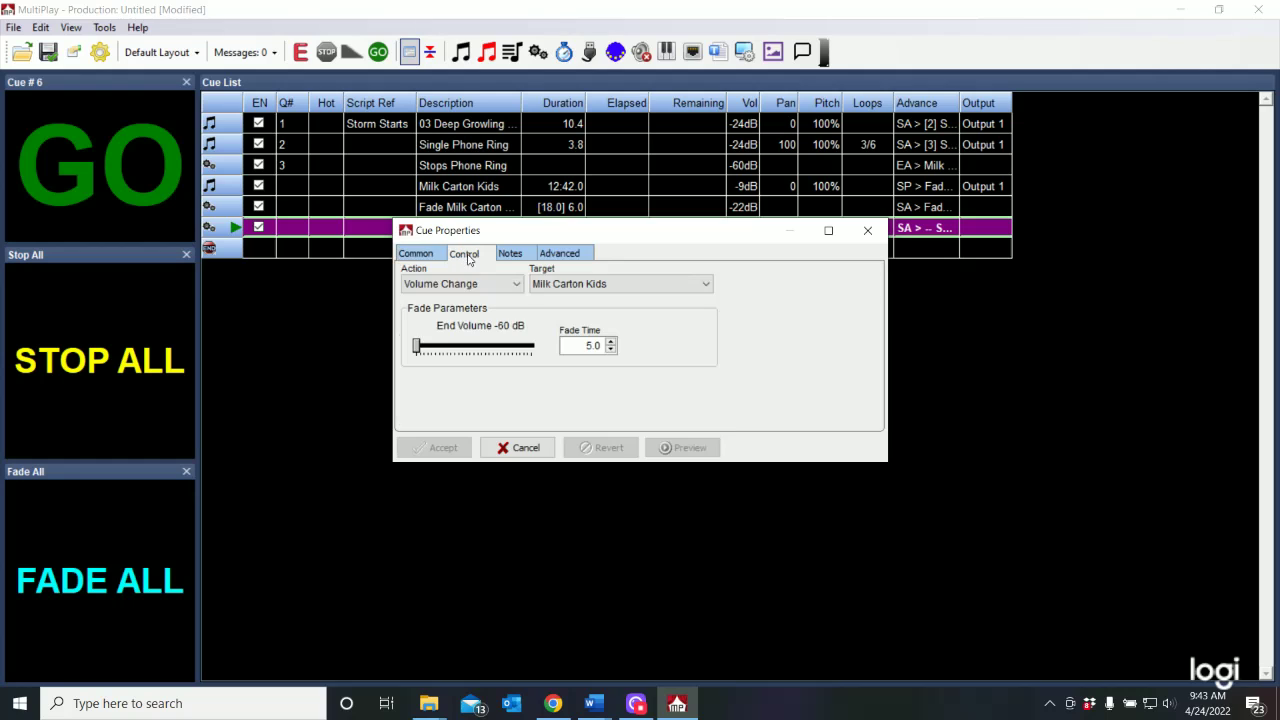
click(452, 286)
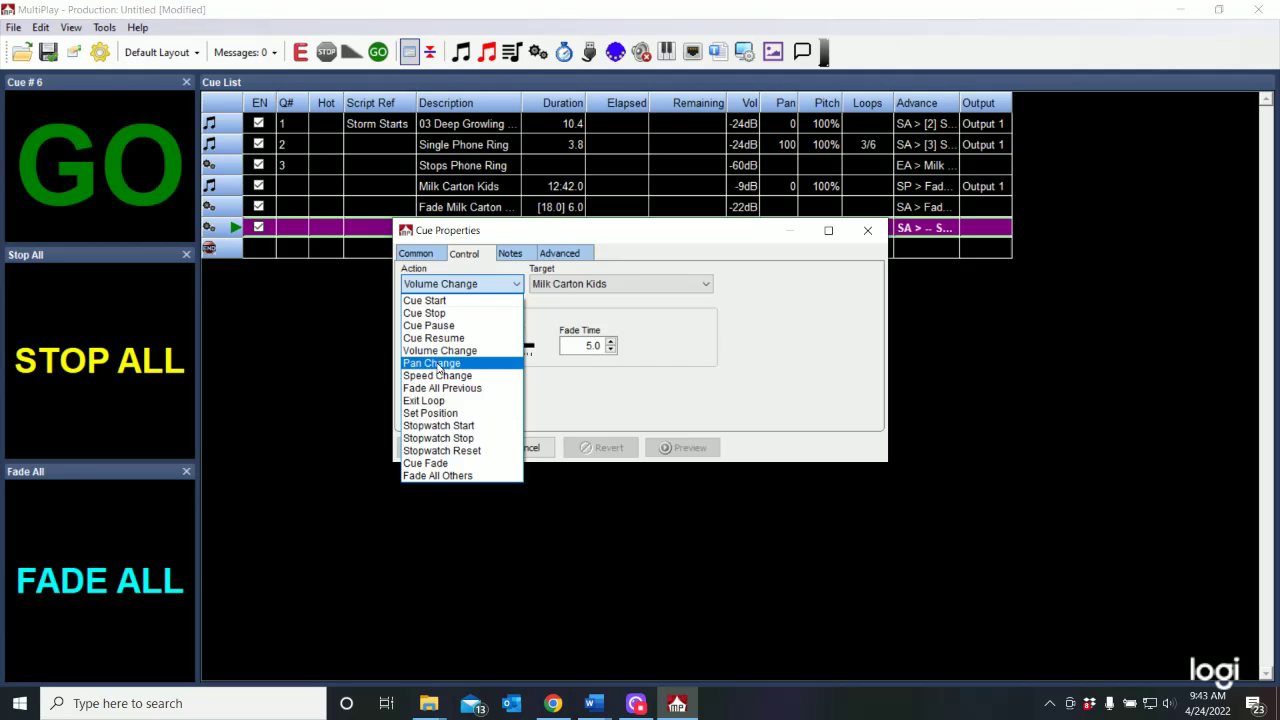
click(572, 398)
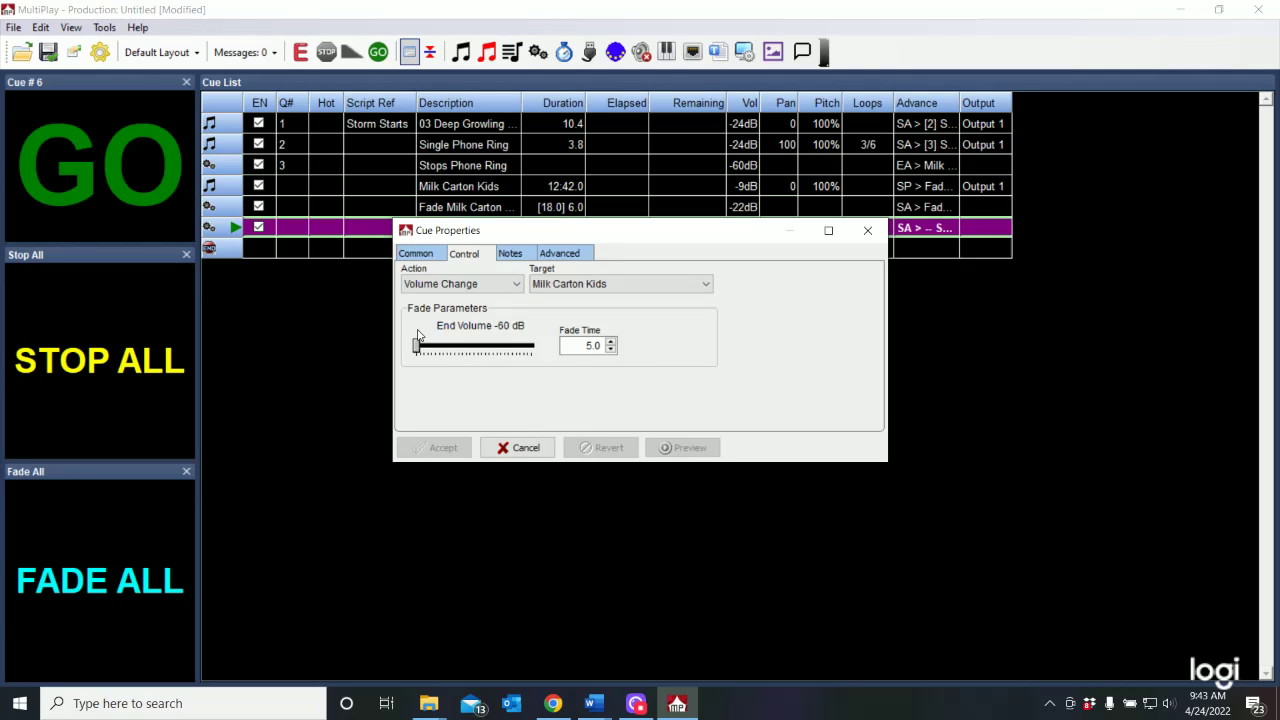
click(511, 285)
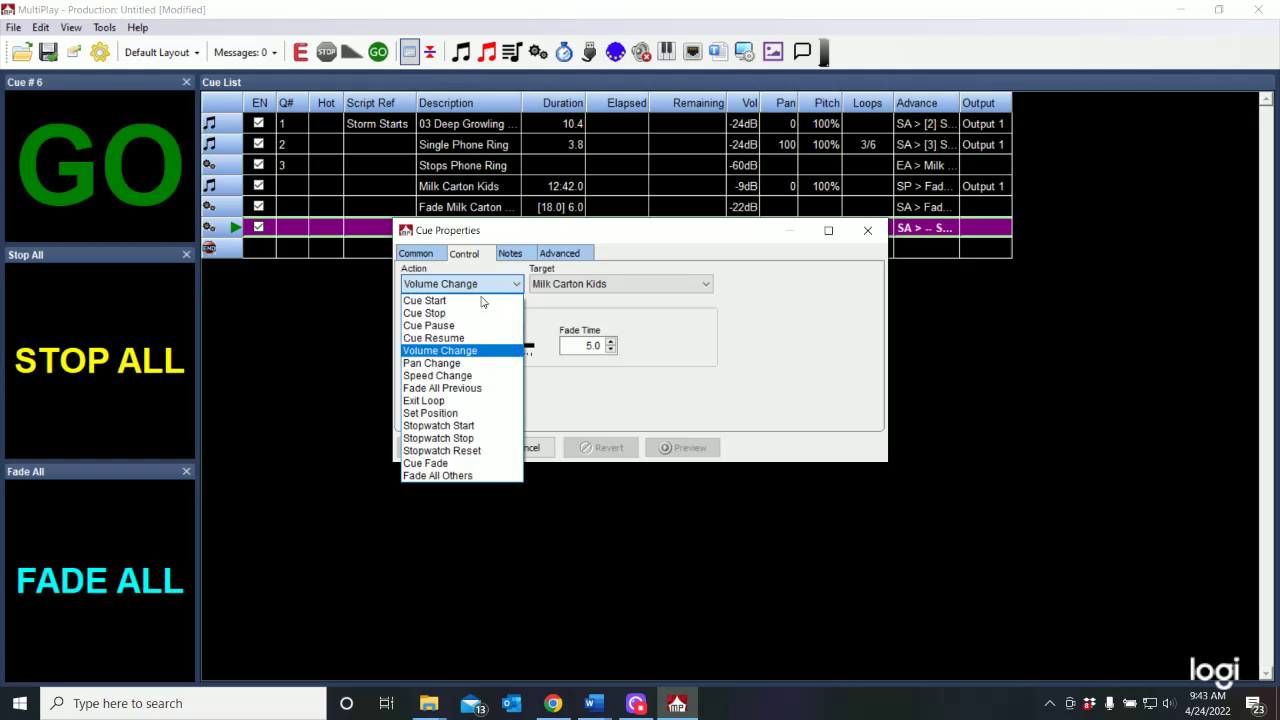
click(455, 358)
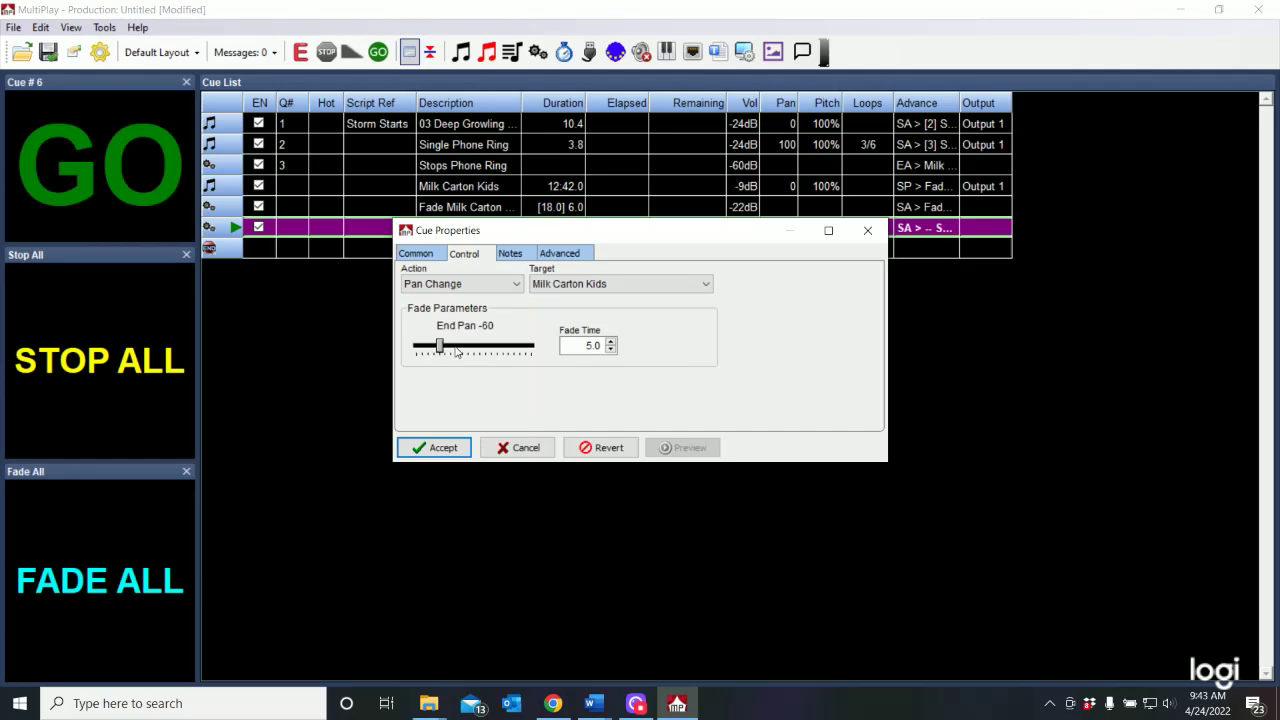
click(488, 284)
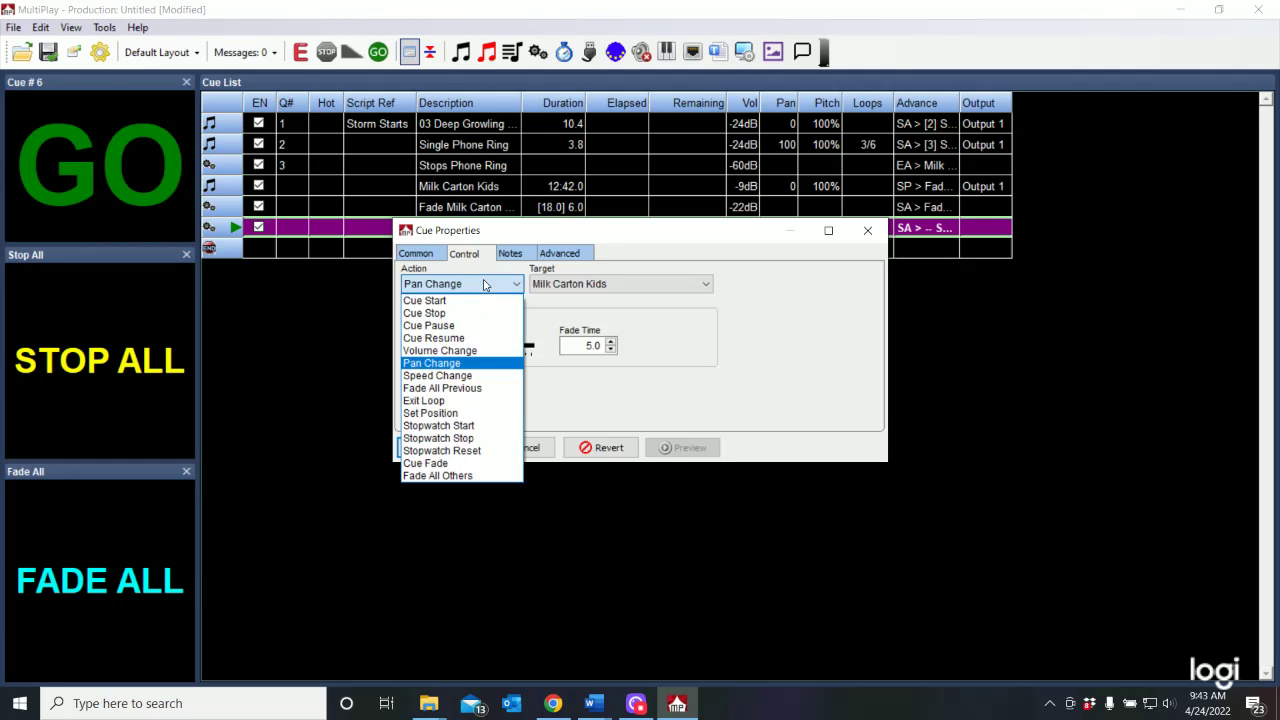
click(457, 351)
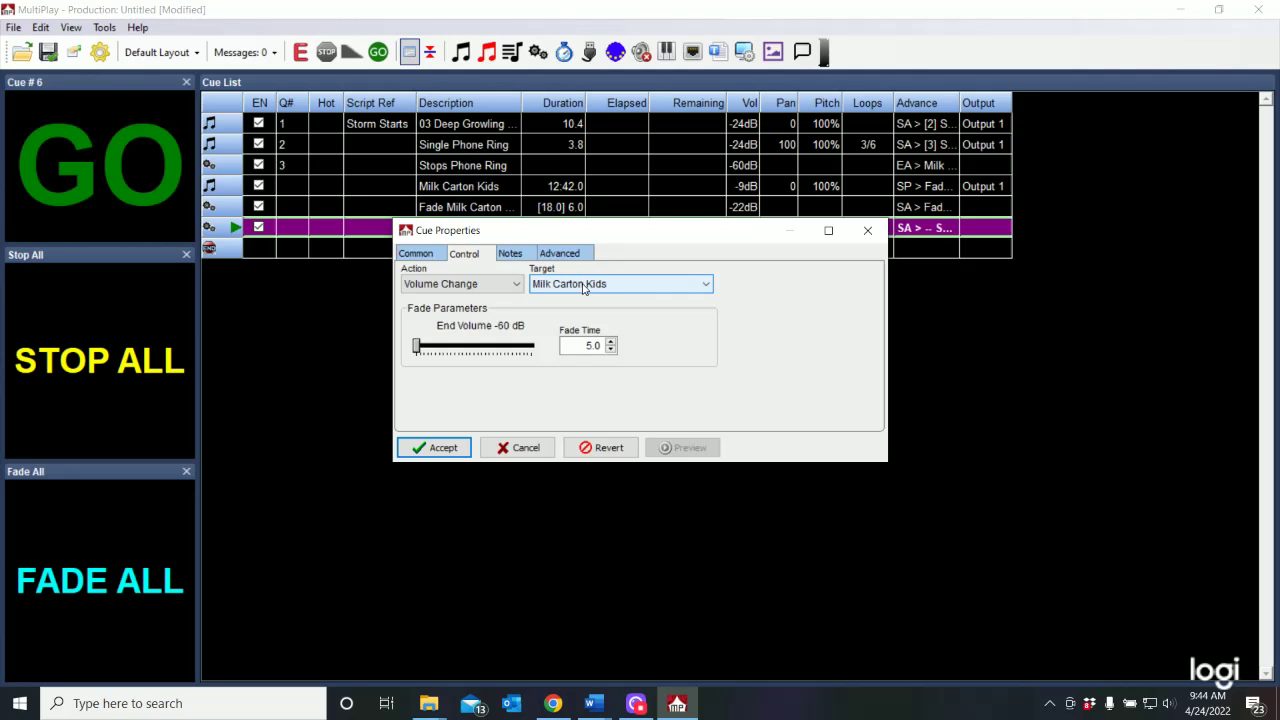
click(526, 448)
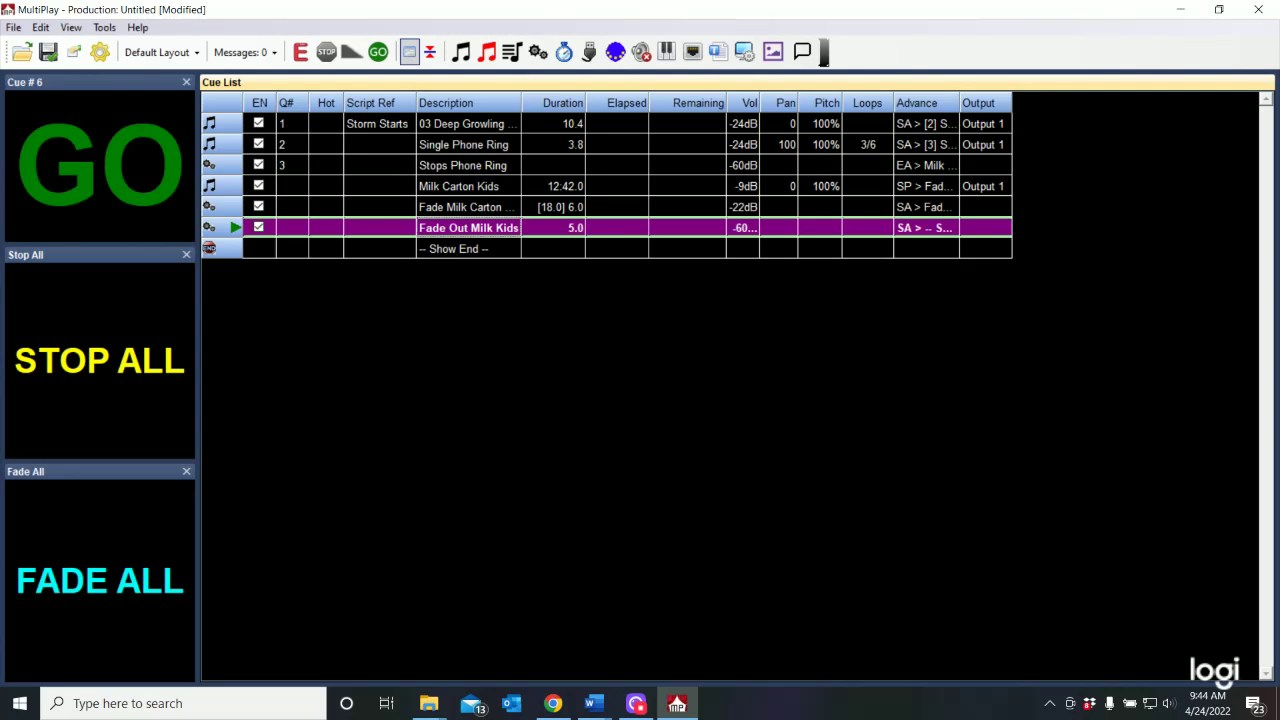